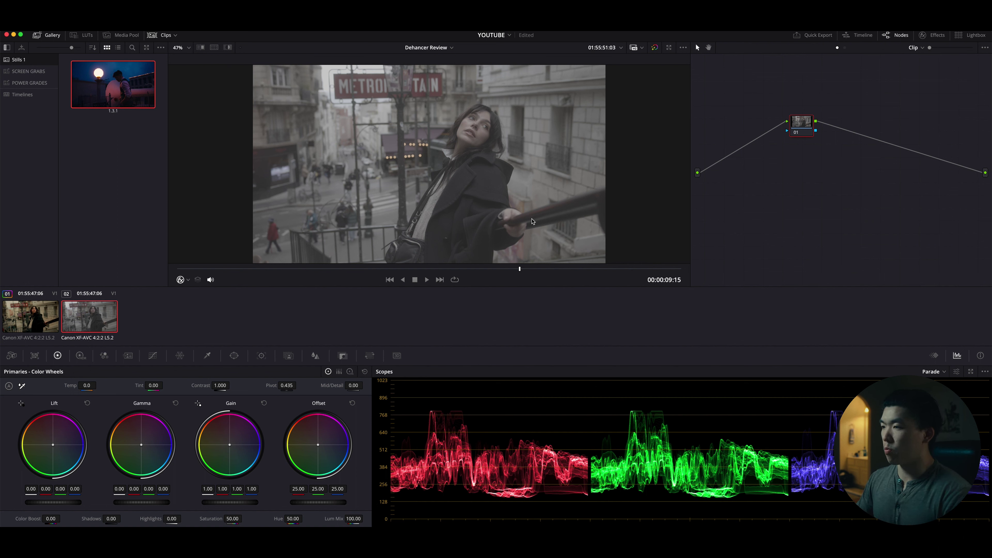
# - Find Dehancer Pro 7.1.1 in the effects library and apply it to node 01
pyautogui.click(926, 35)
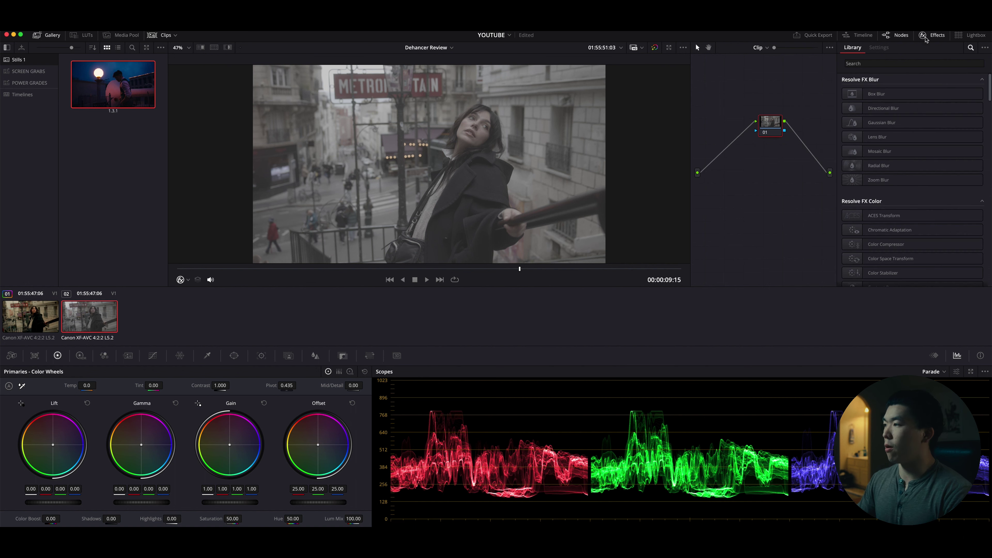
pyautogui.click(893, 64)
pyautogui.write('dehan')
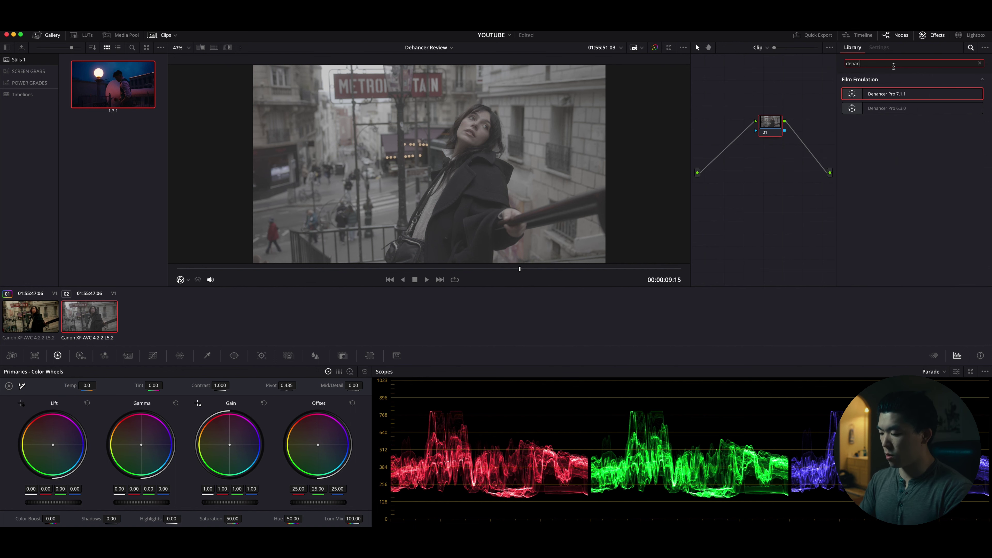
pyautogui.moveTo(889, 95); pyautogui.dragTo(777, 124)
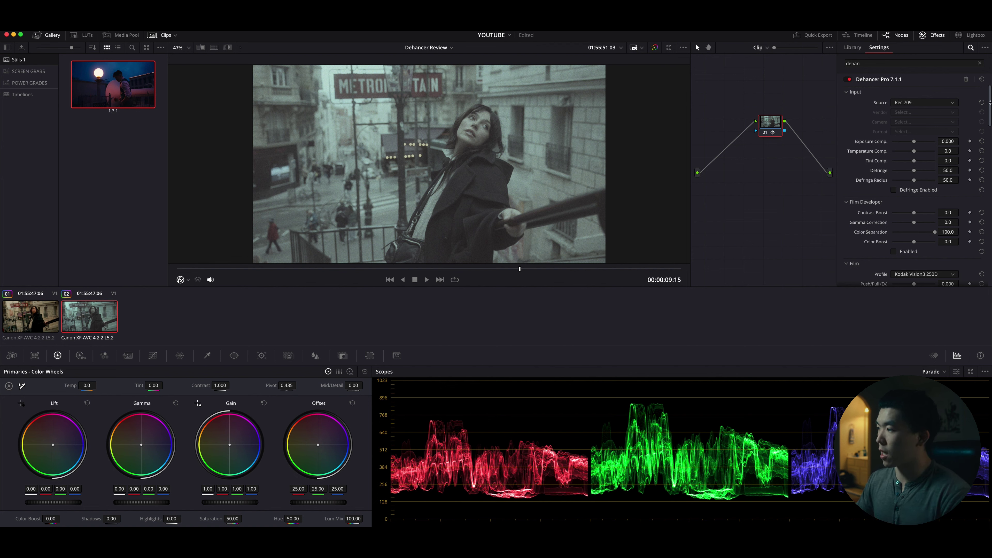
# - Look through the Dehancer settings from the Input section down to Print, Film Grain and Halation
pyautogui.scroll(-1, 990, 105)
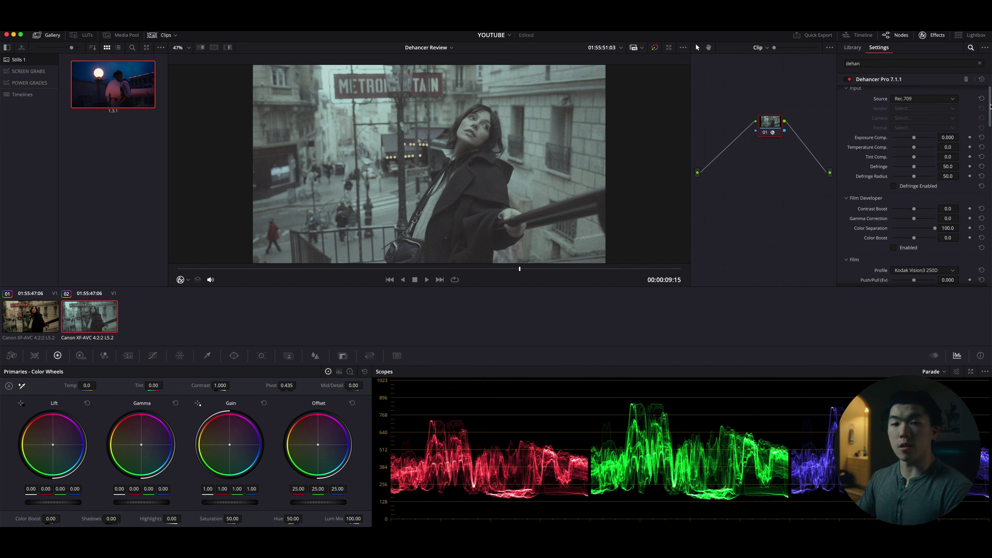
pyautogui.moveTo(991, 105)
pyautogui.mouseDown()
pyautogui.moveTo(990, 194)
pyautogui.moveTo(990, 105)
pyautogui.mouseUp()
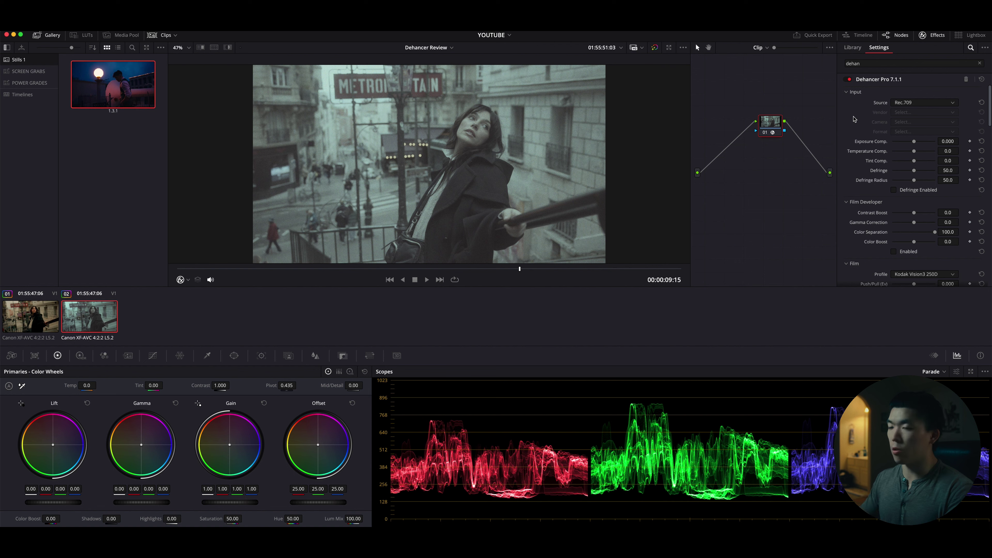
pyautogui.scroll(-10, 854, 119)
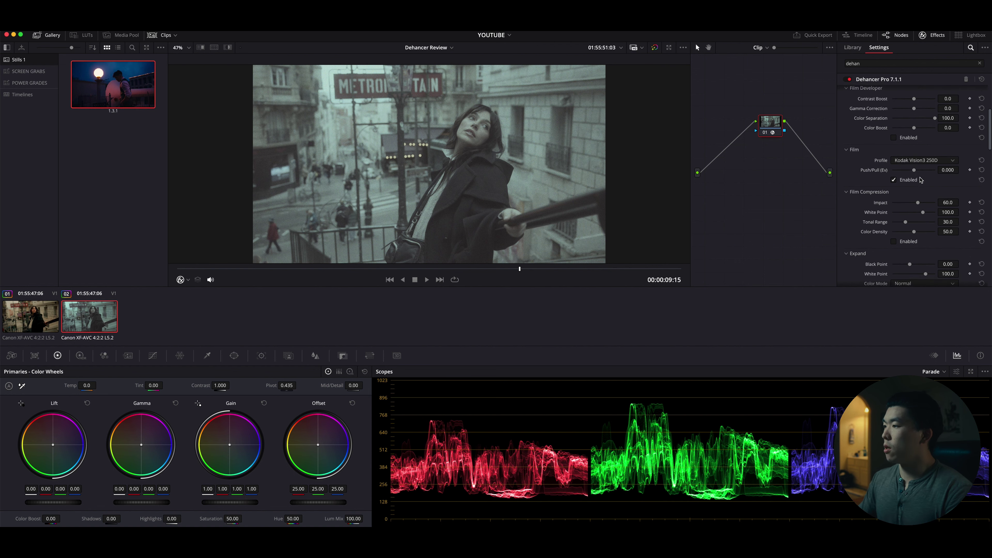
pyautogui.scroll(-5, 920, 177)
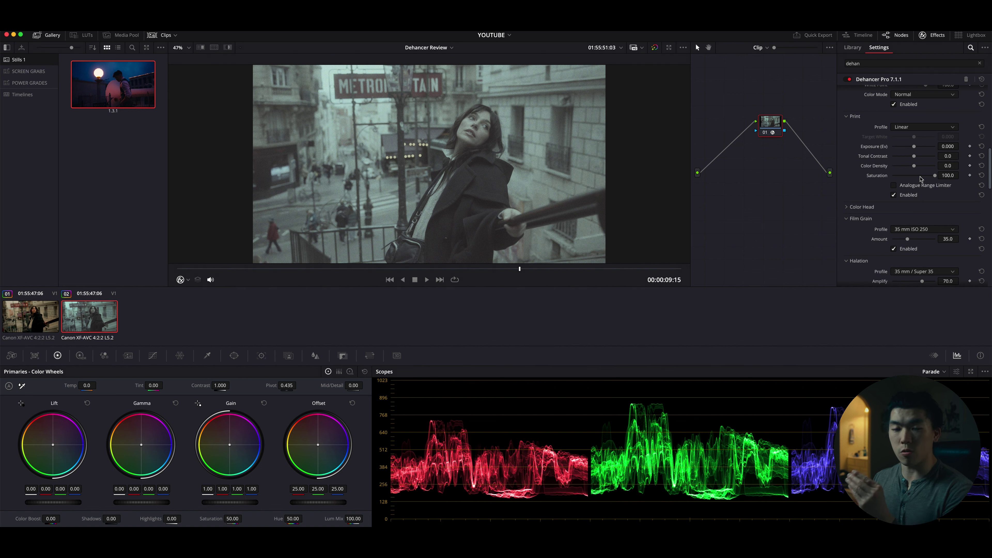
pyautogui.scroll(-2, 936, 207)
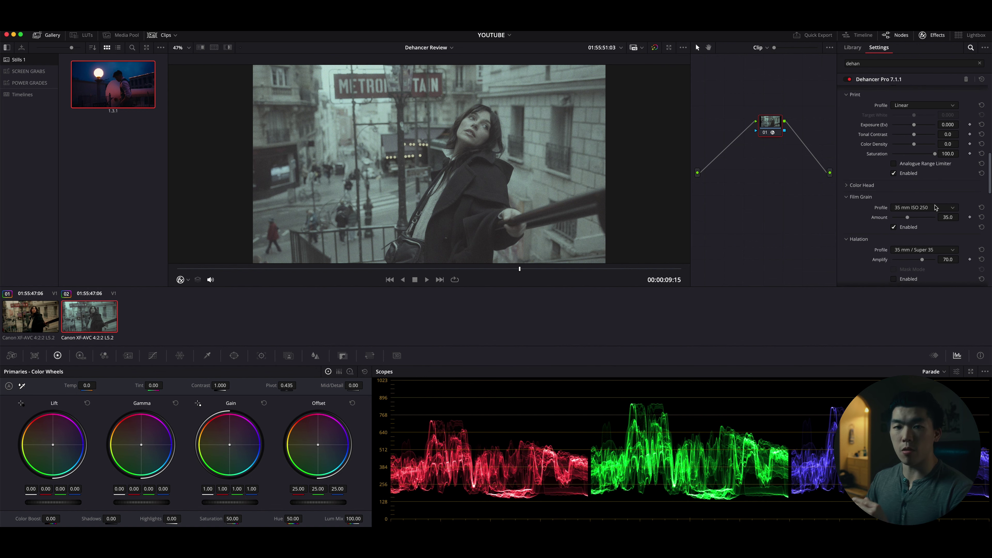
pyautogui.scroll(15, 933, 200)
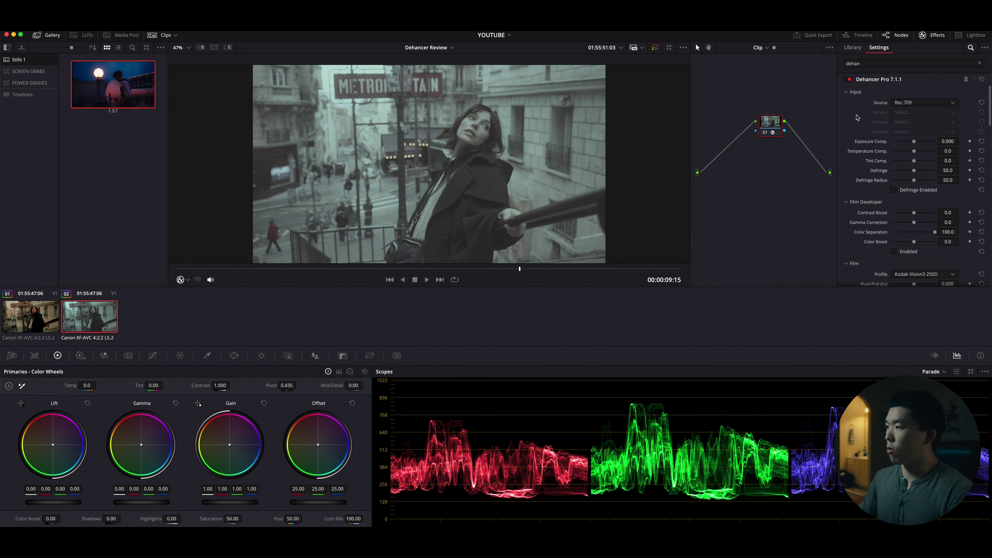
# - Set the Dehancer input source to Choose Camera with Canon, R5C and C-Log 3 Cinema Gamut, and lower the exposure compensation to -0.468
pyautogui.click(944, 103)
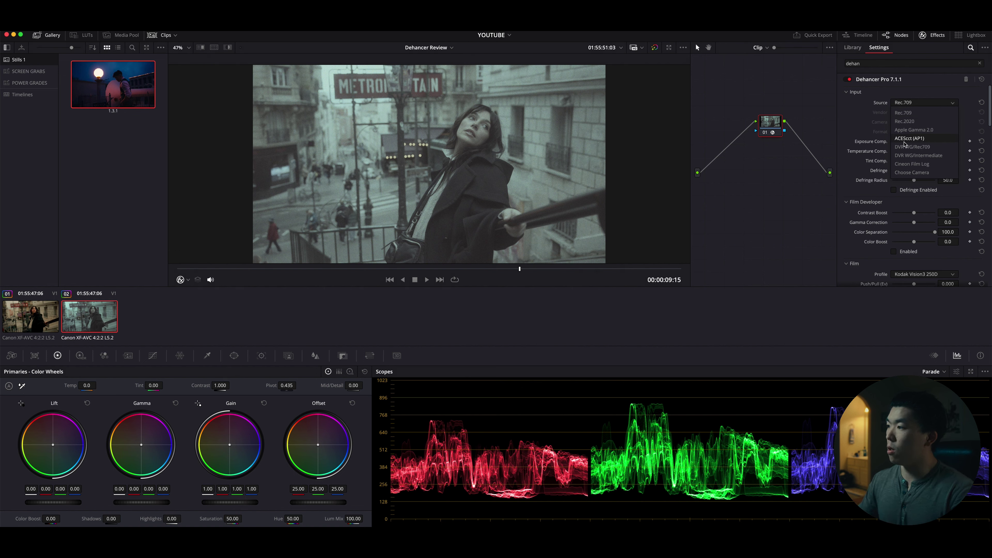
pyautogui.click(906, 172)
pyautogui.click(931, 113)
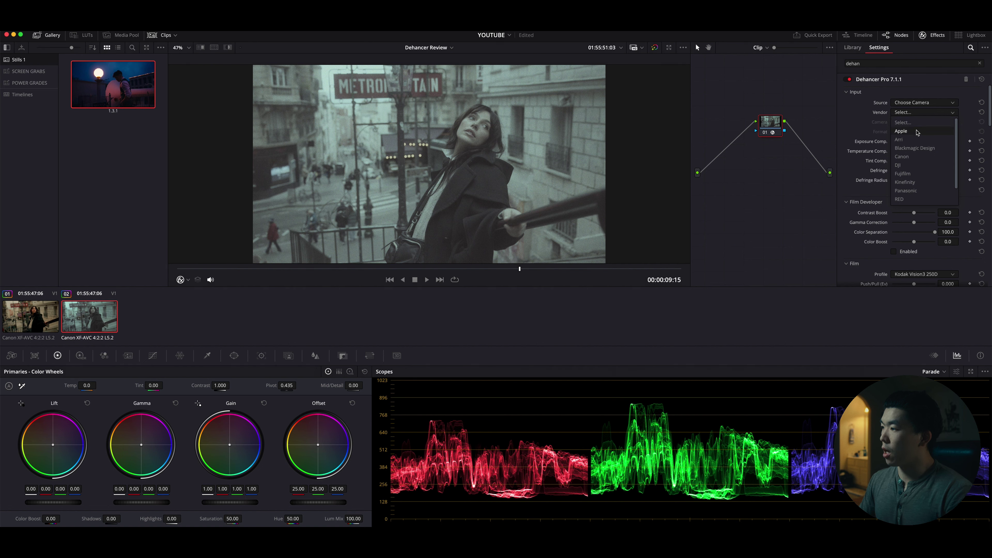
pyautogui.click(903, 157)
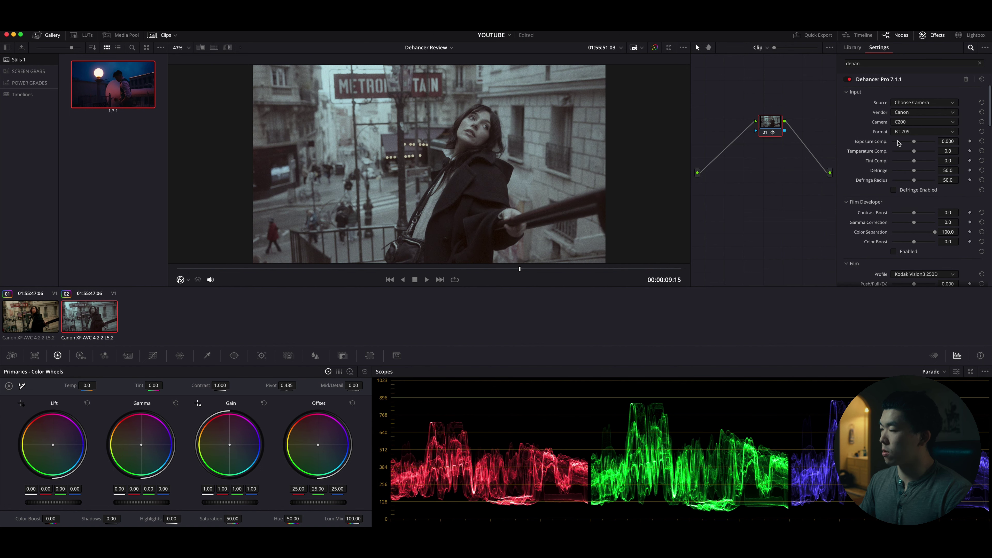
pyautogui.click(935, 123)
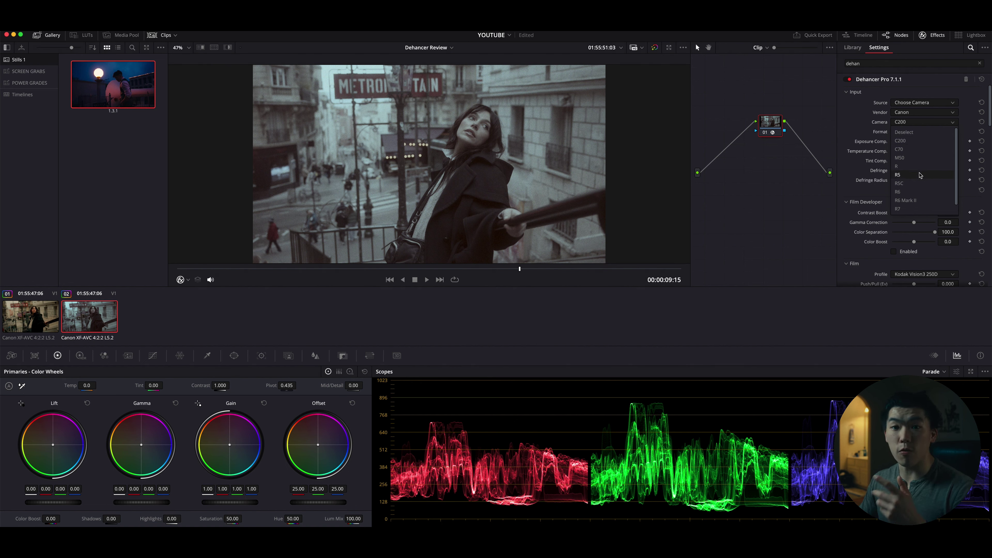
pyautogui.click(912, 183)
pyautogui.click(947, 133)
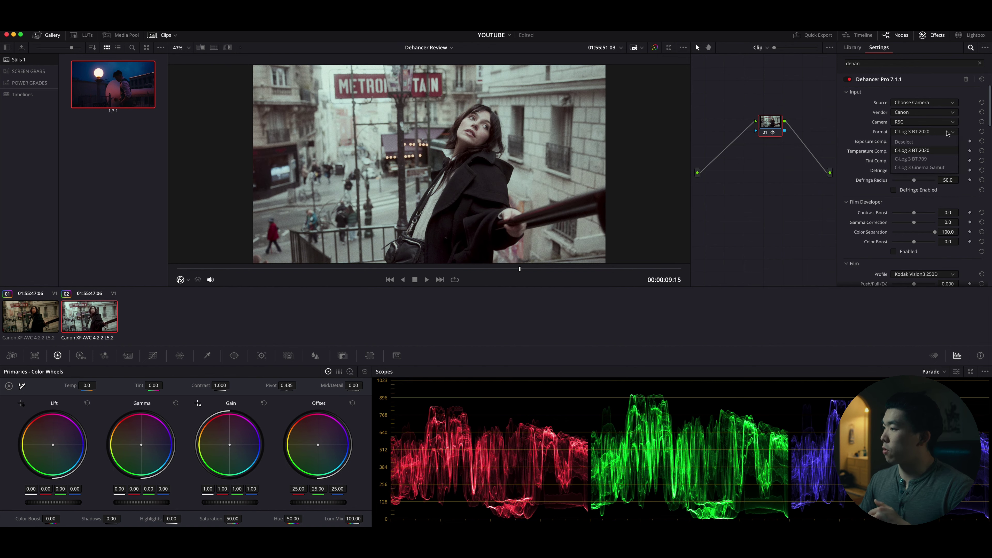
pyautogui.click(914, 167)
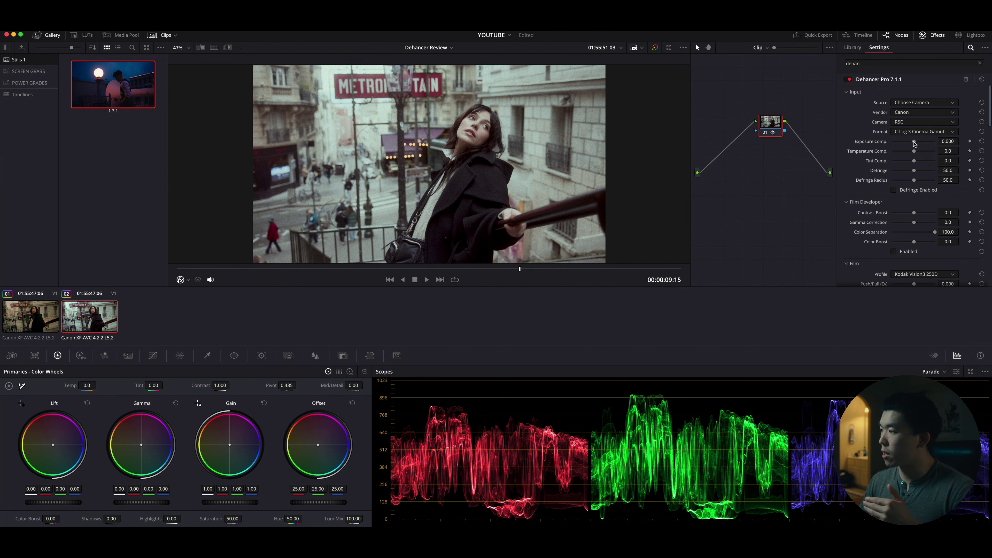
pyautogui.moveTo(914, 143); pyautogui.dragTo(911, 145)
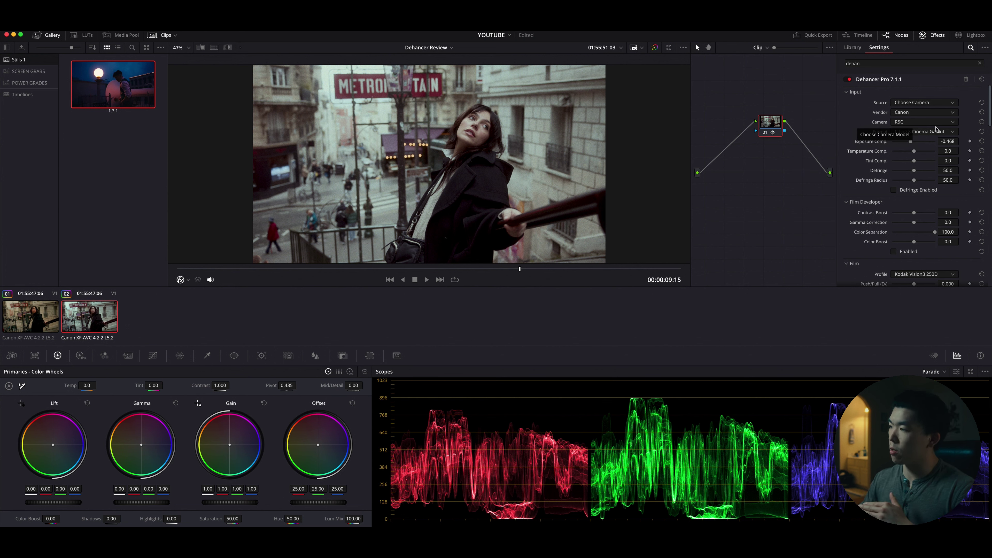
# - Enable the Film Developer section and raise its contrast boost to 10.1
pyautogui.moveTo(990, 107); pyautogui.dragTo(990, 119)
pyautogui.click(896, 195)
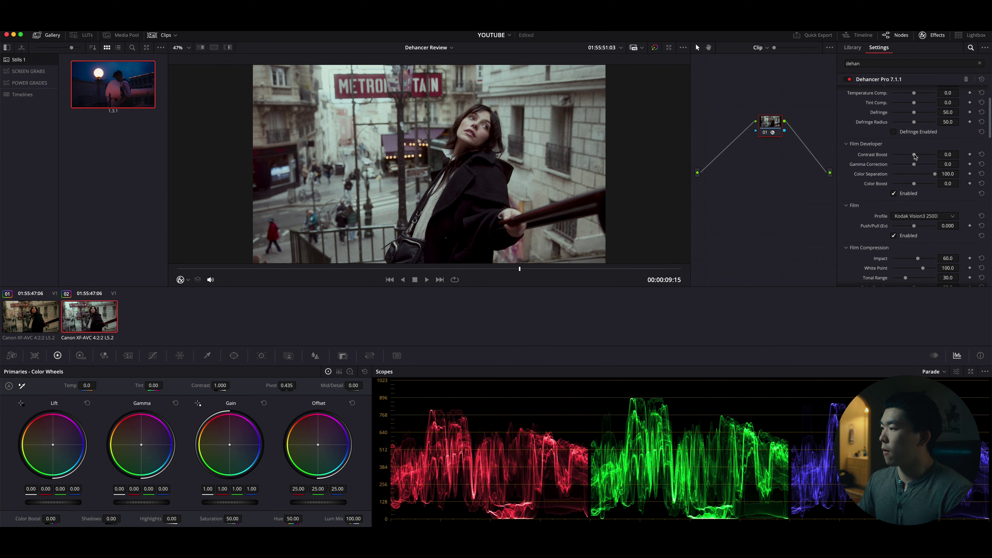
pyautogui.moveTo(914, 157); pyautogui.dragTo(916, 156)
# - Disable the Film profile section, and set the Film Developer contrast boost to 19.3 and color boost to 8.3
pyautogui.scroll(-2, 946, 200)
pyautogui.scroll(-1, 945, 202)
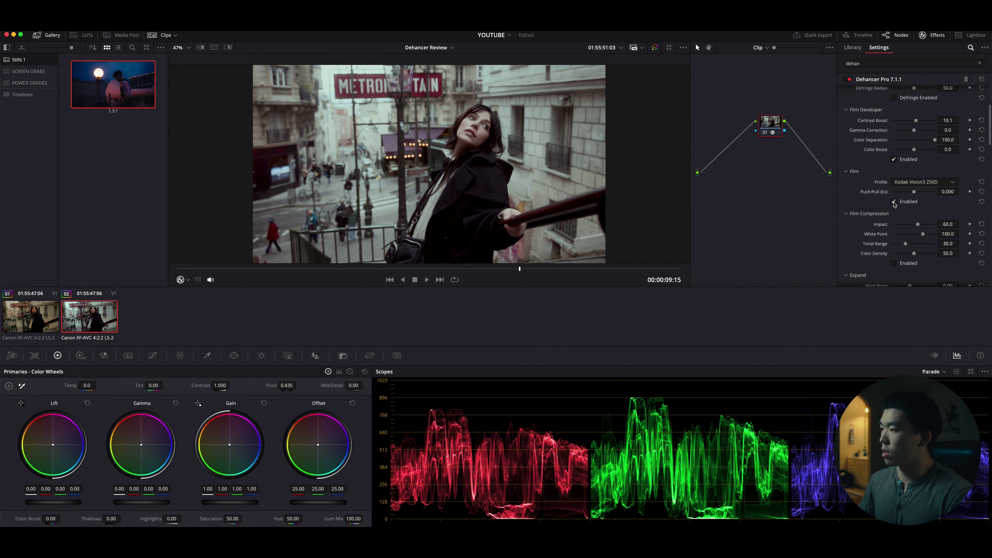
pyautogui.click(893, 201)
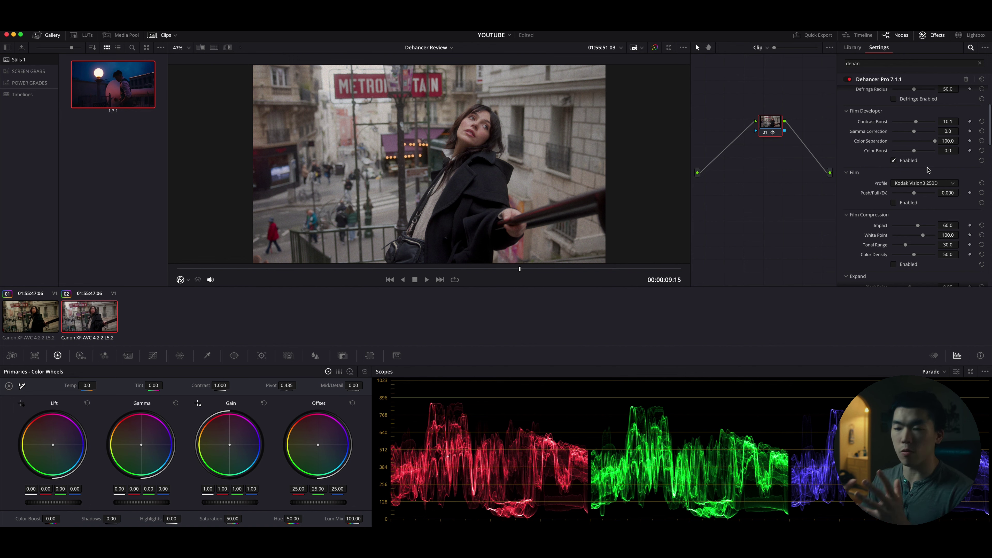
pyautogui.moveTo(915, 125); pyautogui.dragTo(918, 125)
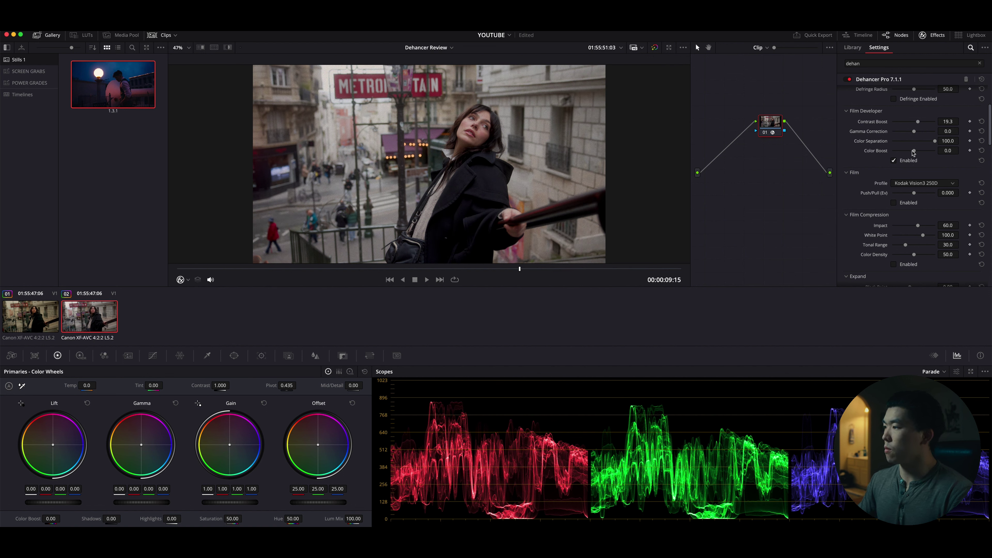
pyautogui.moveTo(914, 152); pyautogui.dragTo(916, 153)
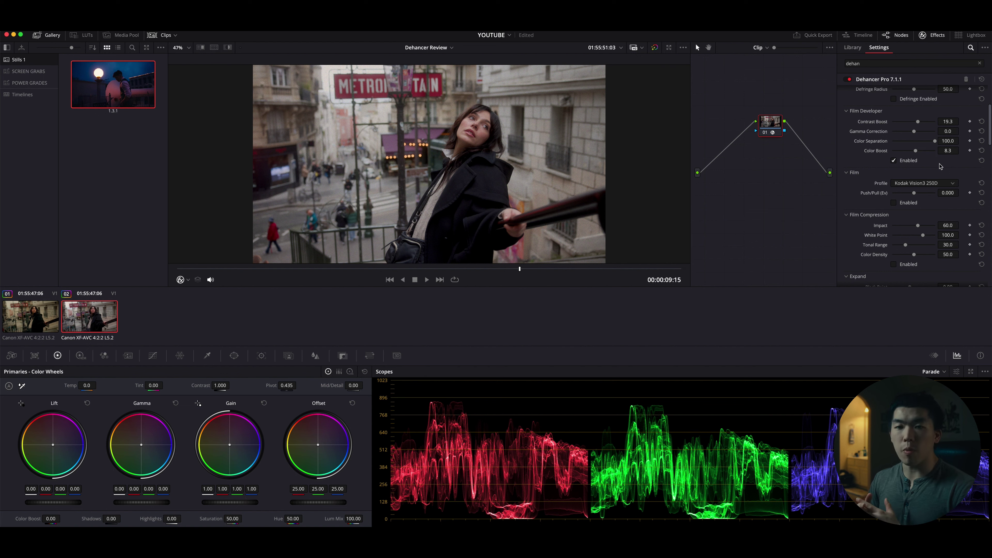
# - Browse the available film stocks and set the Film profile to Kodak Vision3 200T
pyautogui.click(953, 184)
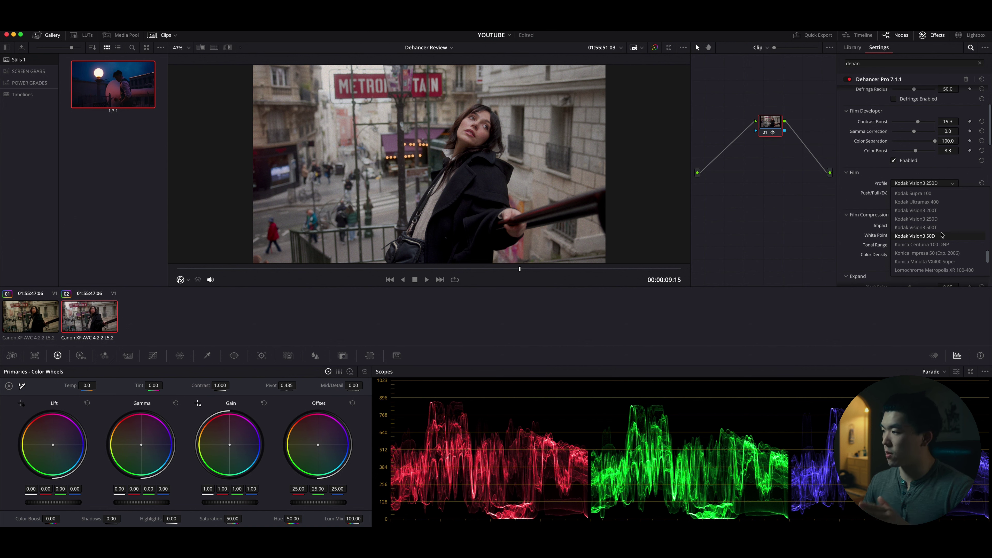
pyautogui.scroll(5, 940, 236)
pyautogui.scroll(6, 944, 234)
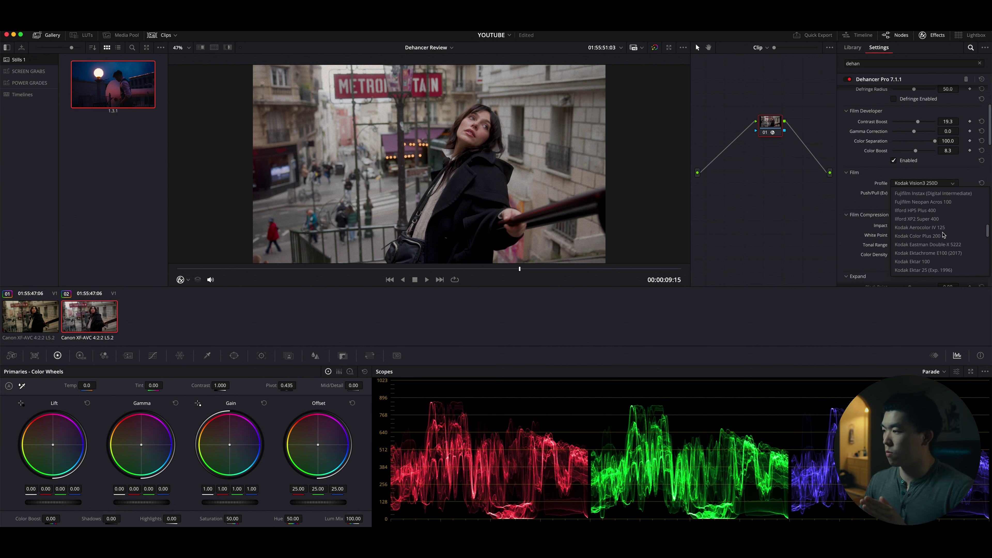
pyautogui.scroll(-5, 944, 234)
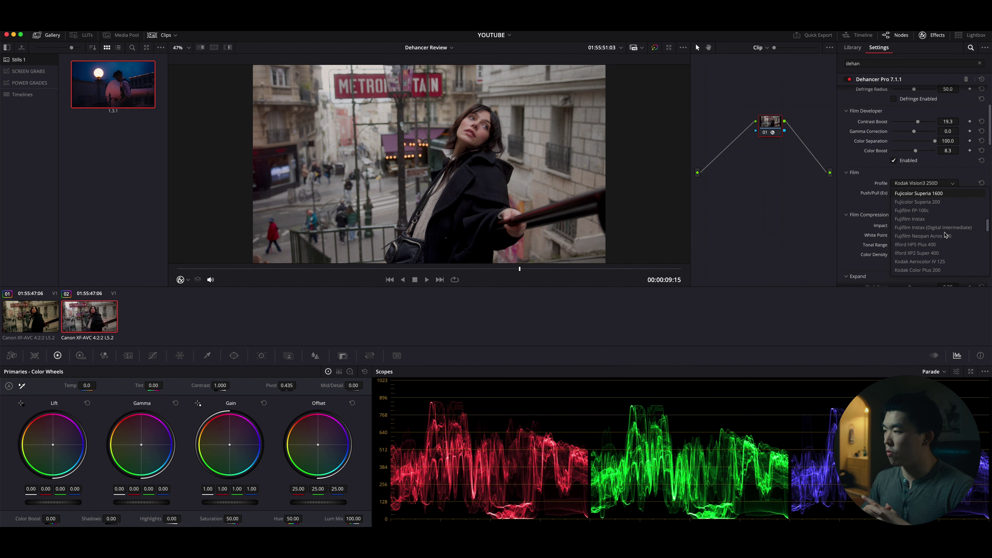
pyautogui.scroll(-5, 945, 235)
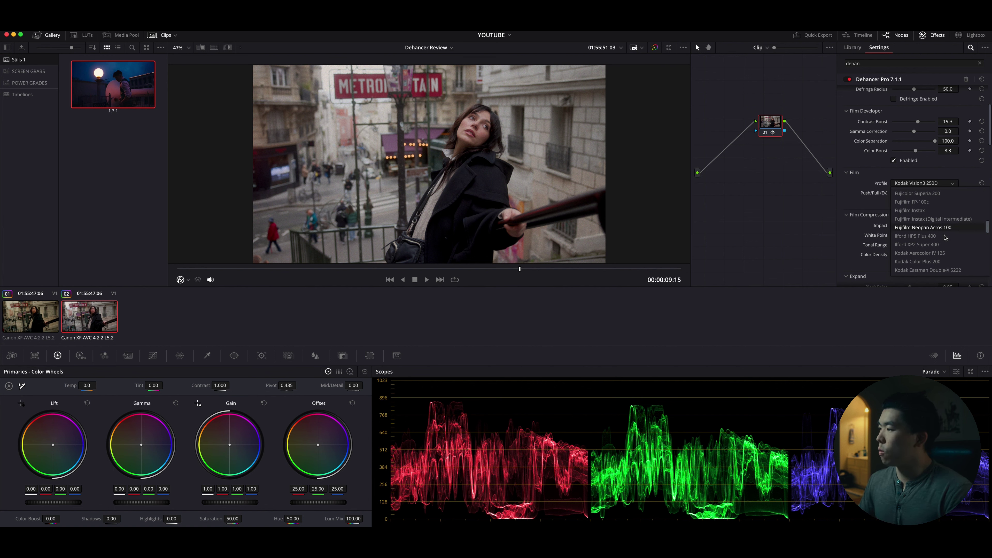
pyautogui.scroll(-6, 945, 237)
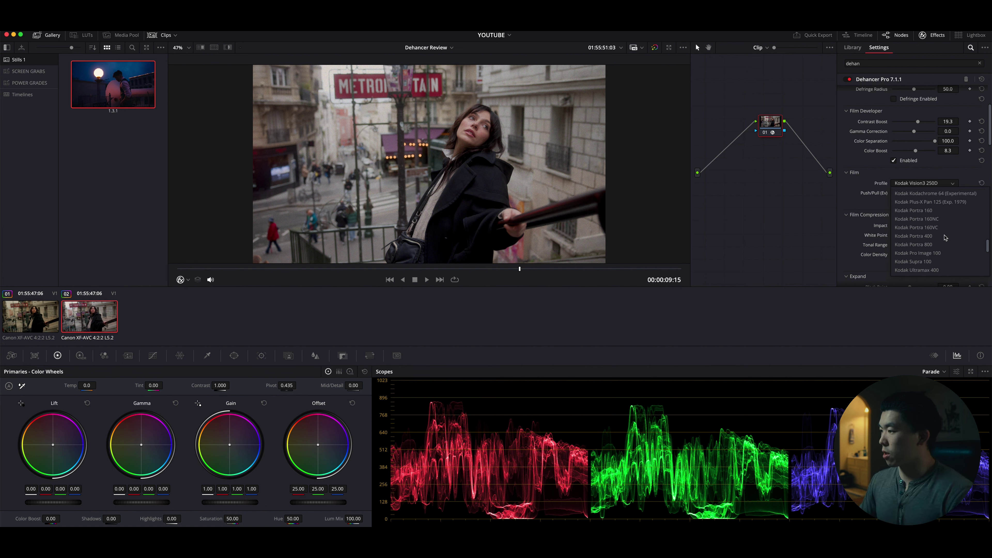
pyautogui.scroll(-1, 945, 237)
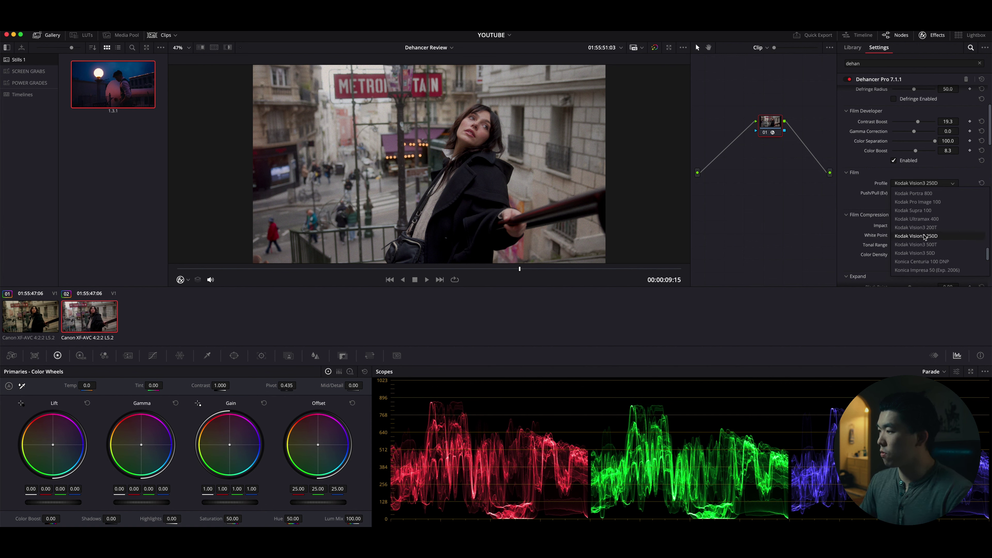
pyautogui.click(919, 227)
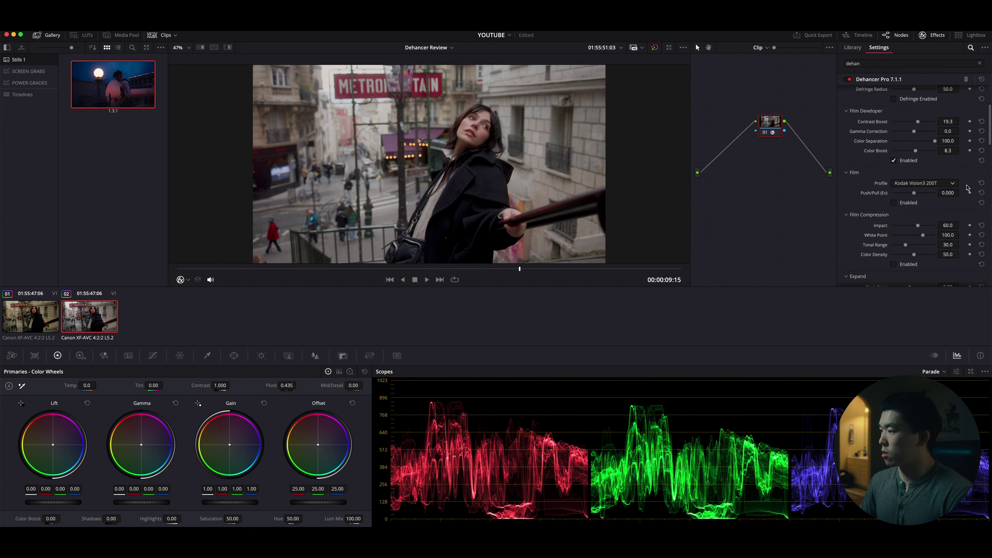
# - Enable the Film section again, try the Kodak Vision3 500T profile, and switch the profile to Kodak Vision3 50D
pyautogui.click(942, 184)
pyautogui.click(932, 245)
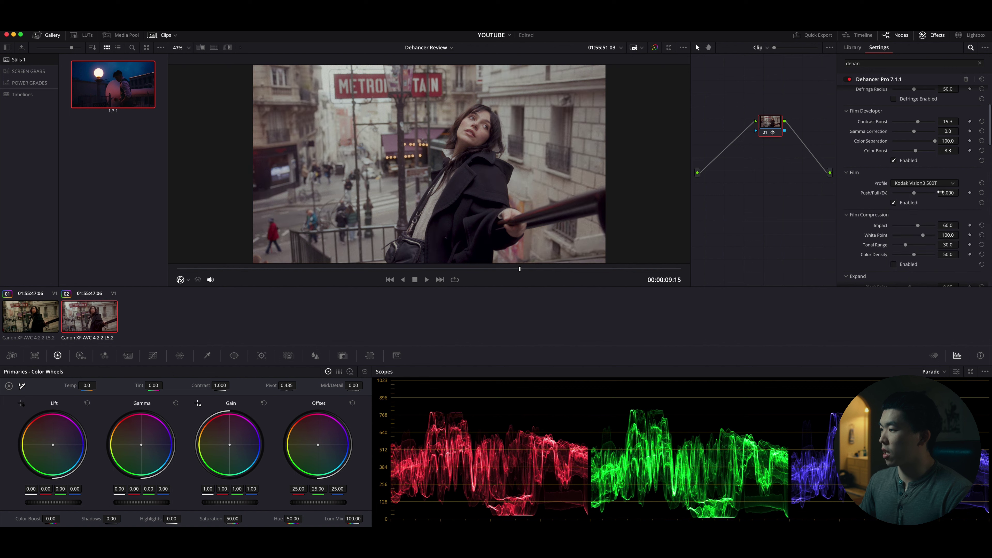
pyautogui.click(947, 184)
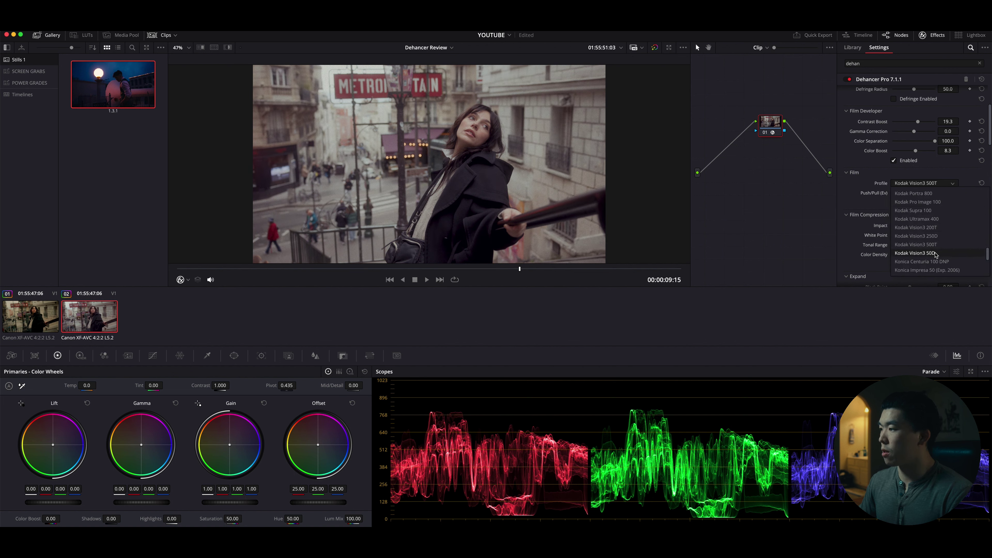
pyautogui.click(932, 252)
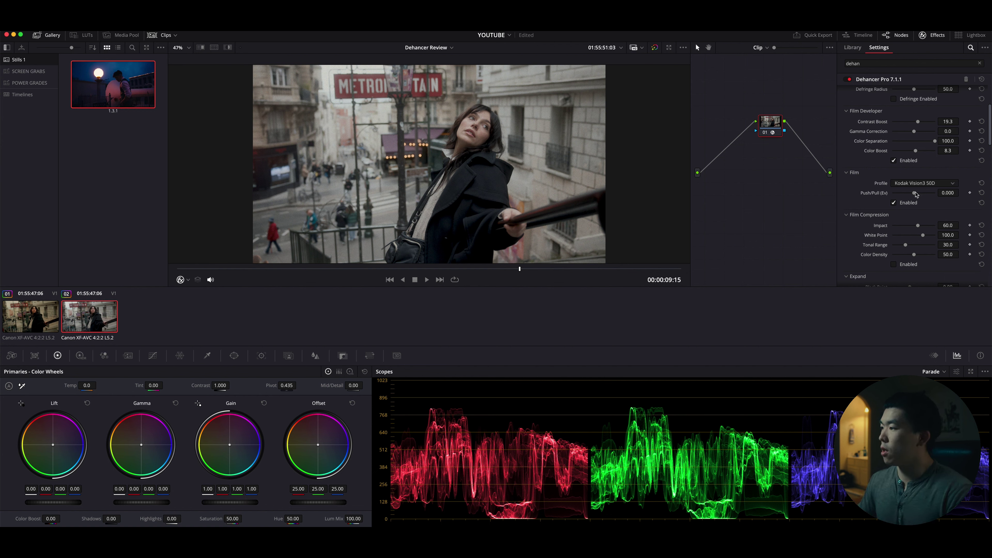
# - Try lower and higher Push/Pull values for the film stock, and reset the parameter to its default
pyautogui.moveTo(914, 194)
pyautogui.mouseDown()
pyautogui.moveTo(894, 195)
pyautogui.moveTo(909, 195)
pyautogui.mouseUp()
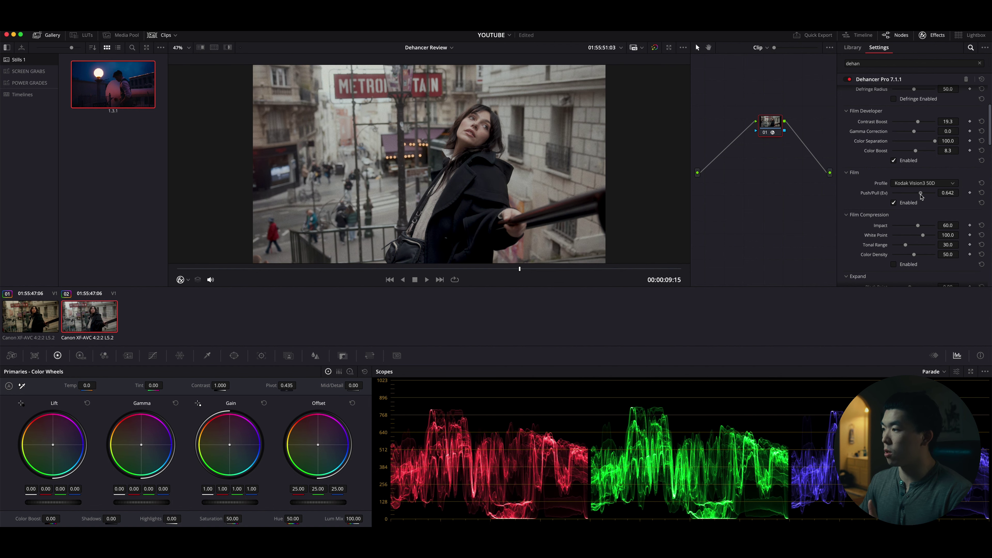
pyautogui.click(981, 193)
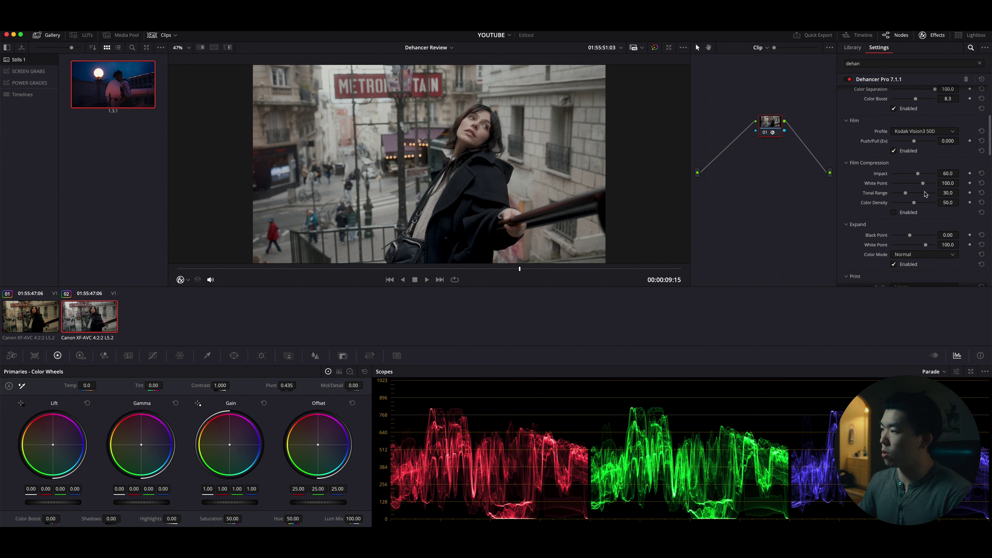
# - Enable Film Compression and set its white point to 101.4
pyautogui.click(893, 213)
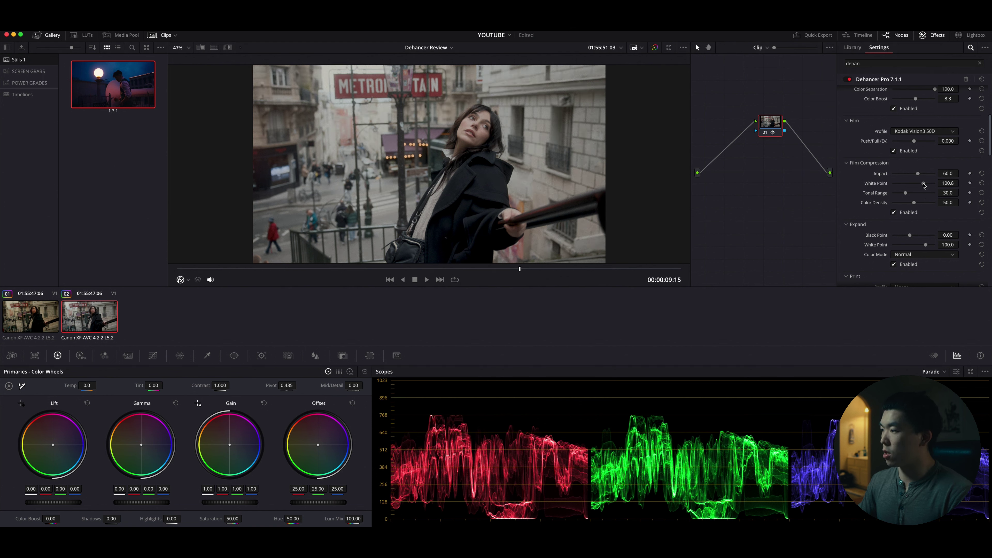
pyautogui.moveTo(924, 185)
pyautogui.mouseDown()
pyautogui.moveTo(935, 186)
pyautogui.moveTo(914, 186)
pyautogui.moveTo(924, 186)
pyautogui.mouseUp()
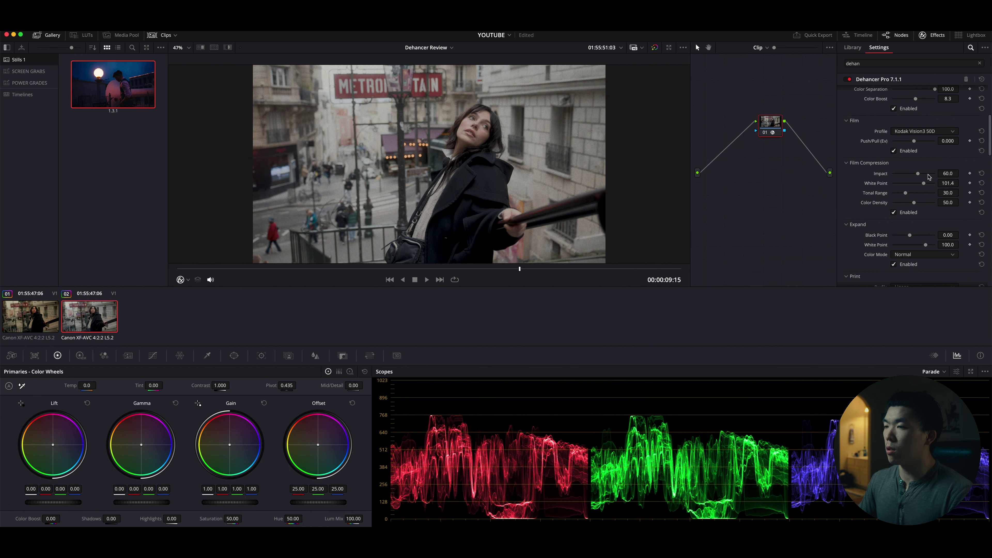
# - Raise the Film Compression white point to 108.4 and its color density to 61.5
pyautogui.moveTo(923, 184); pyautogui.dragTo(927, 187)
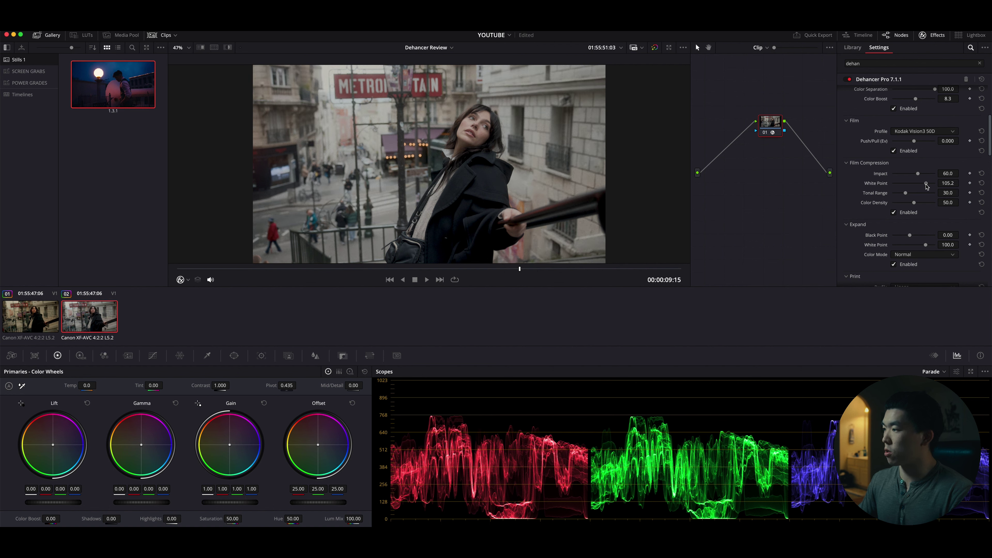
pyautogui.moveTo(927, 187); pyautogui.dragTo(929, 187)
pyautogui.moveTo(915, 206); pyautogui.dragTo(918, 206)
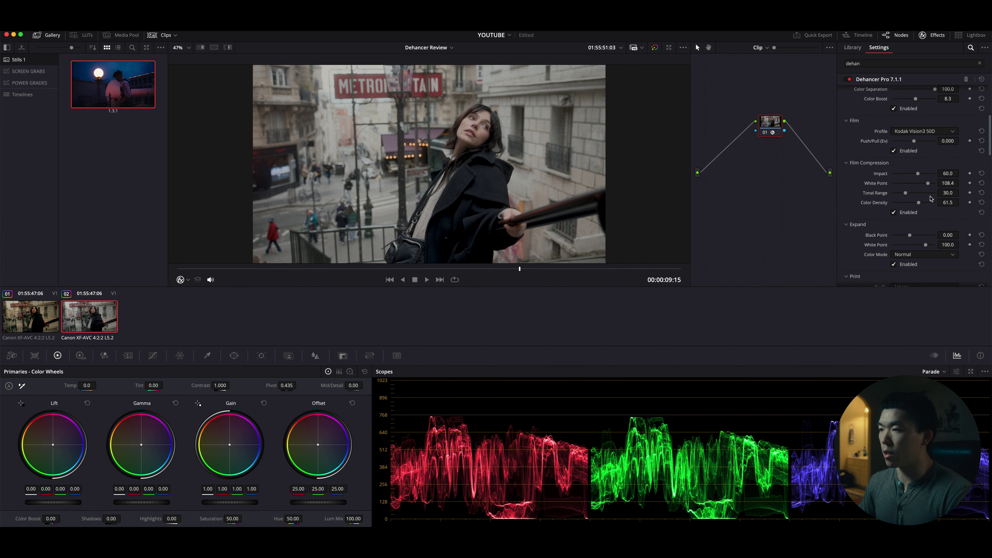
# - Try higher Expand black point and white point values, and reset both parameters to their defaults
pyautogui.scroll(-3, 895, 195)
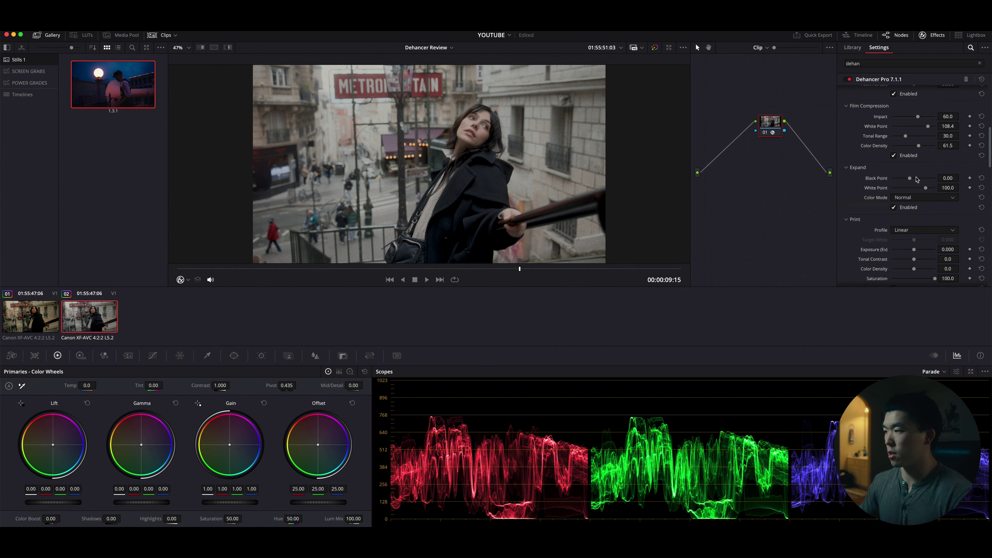
pyautogui.moveTo(909, 178); pyautogui.dragTo(915, 180)
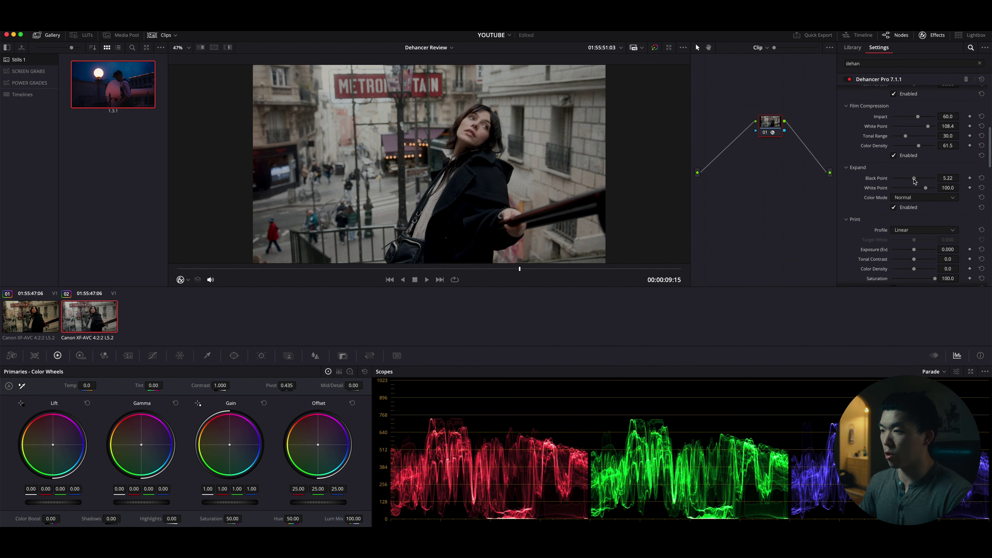
pyautogui.click(981, 177)
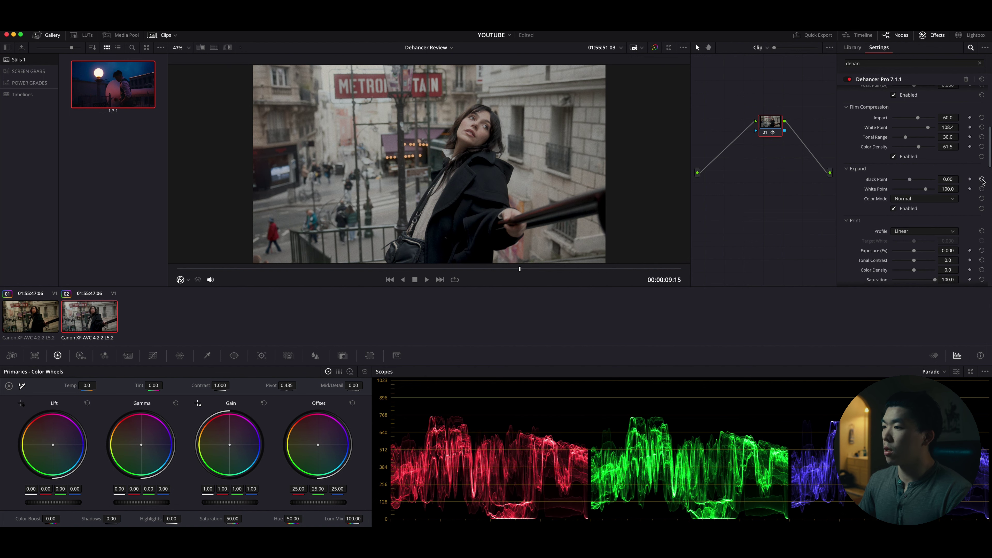
pyautogui.moveTo(925, 189)
pyautogui.mouseDown()
pyautogui.moveTo(916, 191)
pyautogui.moveTo(928, 192)
pyautogui.mouseUp()
pyautogui.click(982, 190)
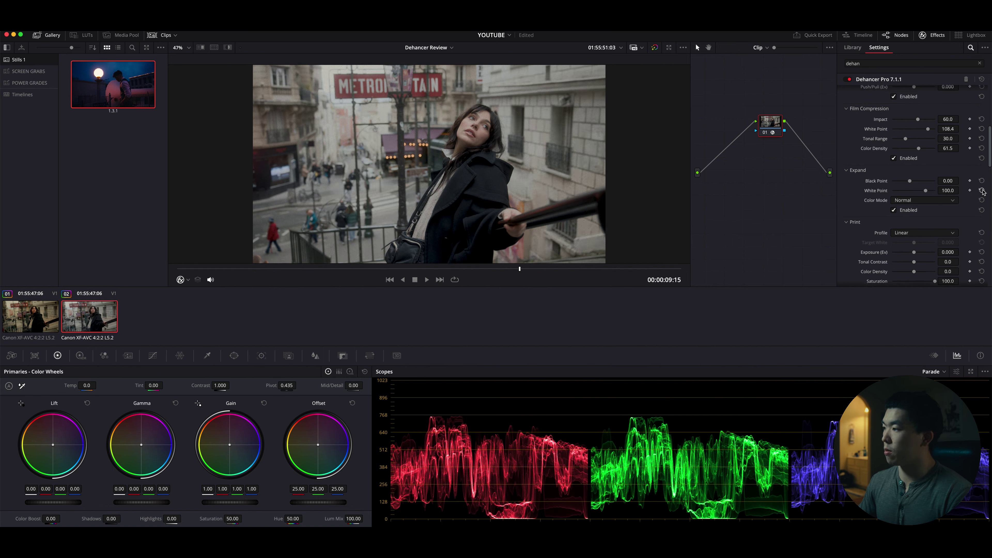
# - Try the Kodak 2383 and Fujifilm 3513 print film profiles, and set the Print profile to Kodak Endura Glossy Paper
pyautogui.scroll(-2, 942, 212)
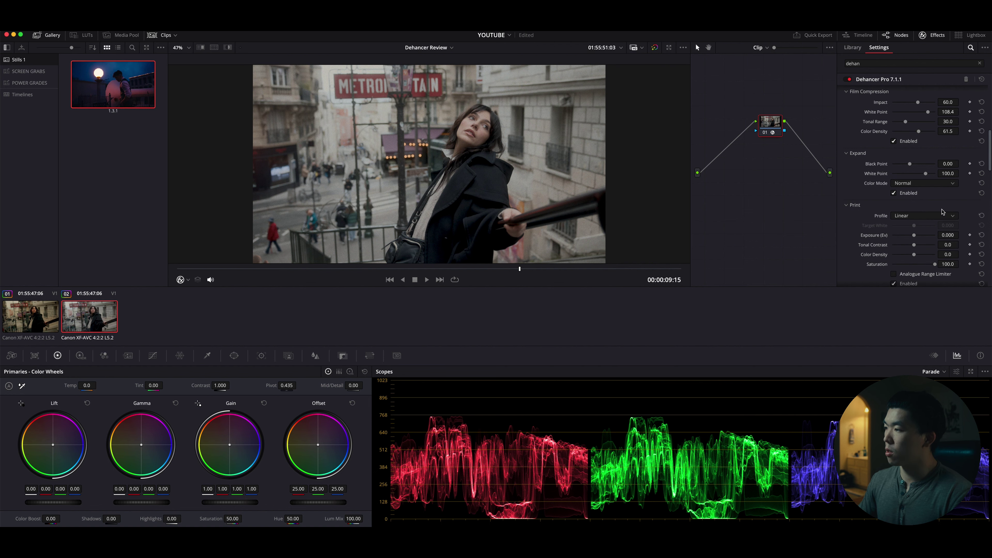
pyautogui.scroll(-3, 942, 211)
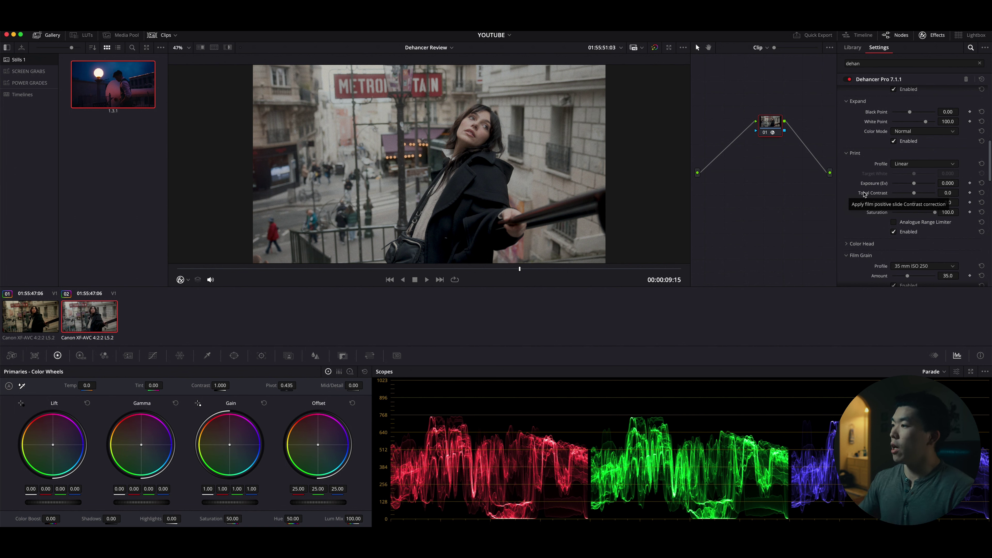
pyautogui.click(945, 167)
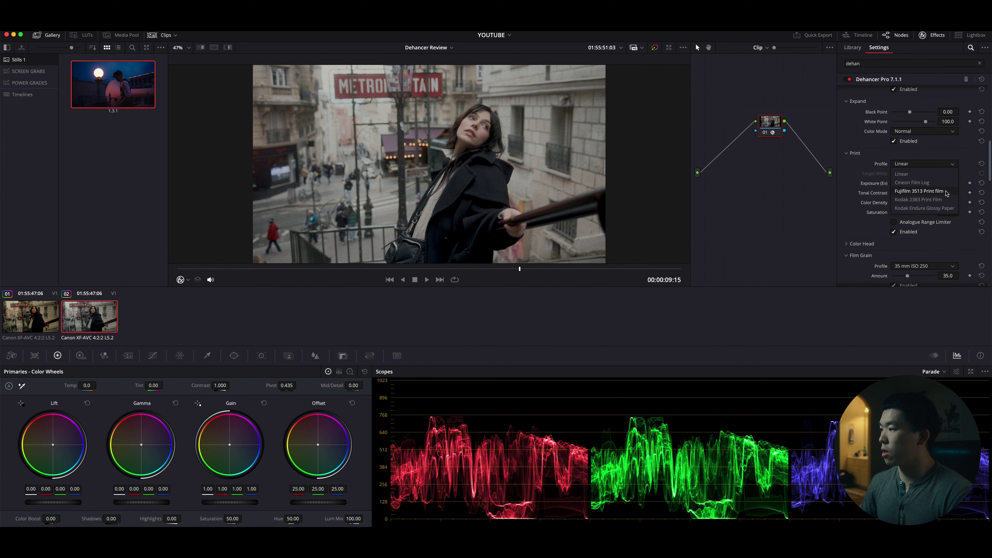
pyautogui.click(943, 200)
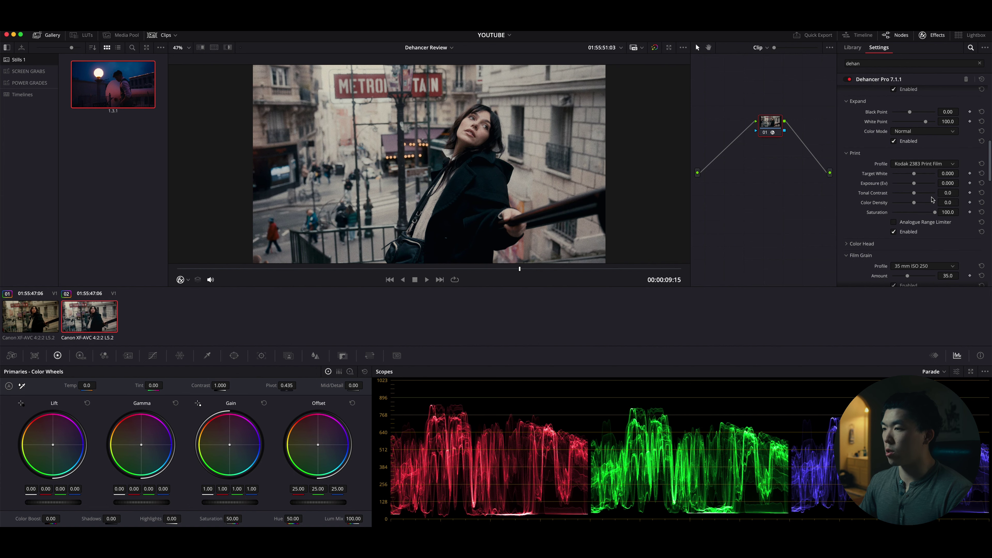
pyautogui.click(950, 164)
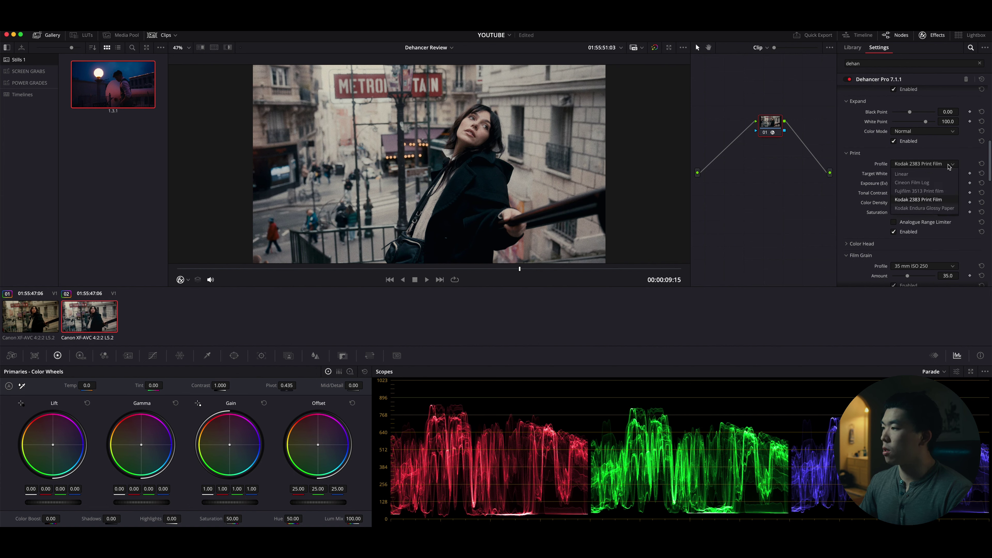
pyautogui.click(937, 191)
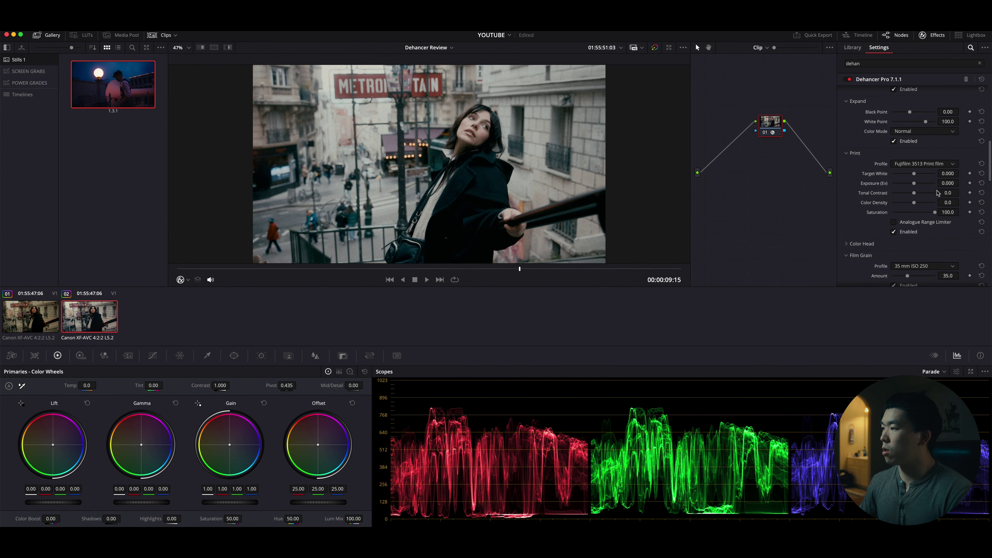
pyautogui.click(943, 167)
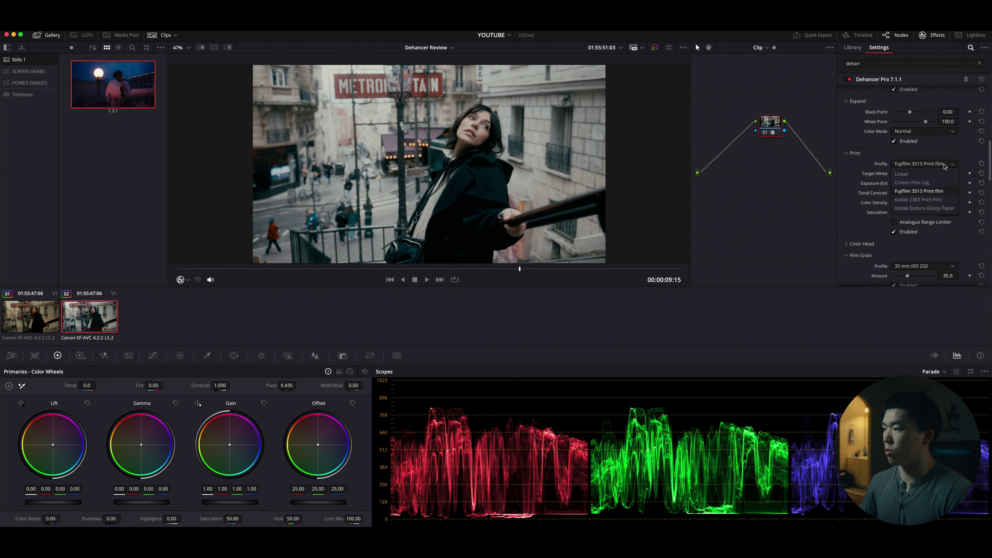
pyautogui.click(932, 210)
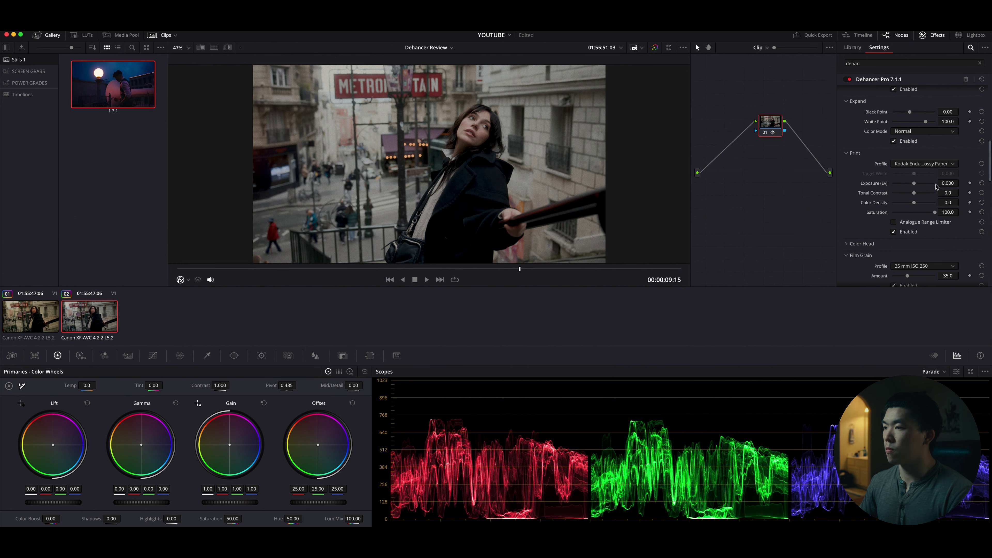
pyautogui.click(940, 167)
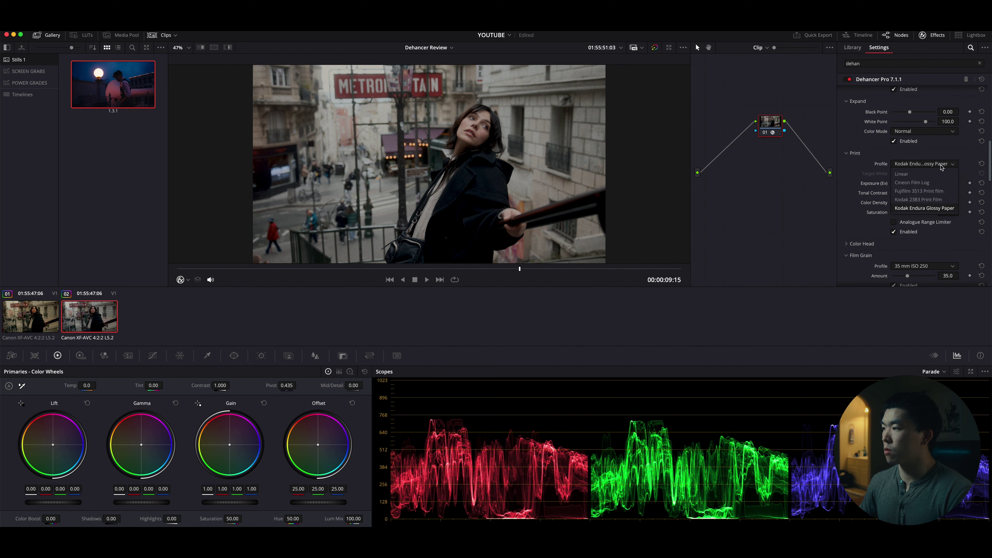
pyautogui.click(936, 211)
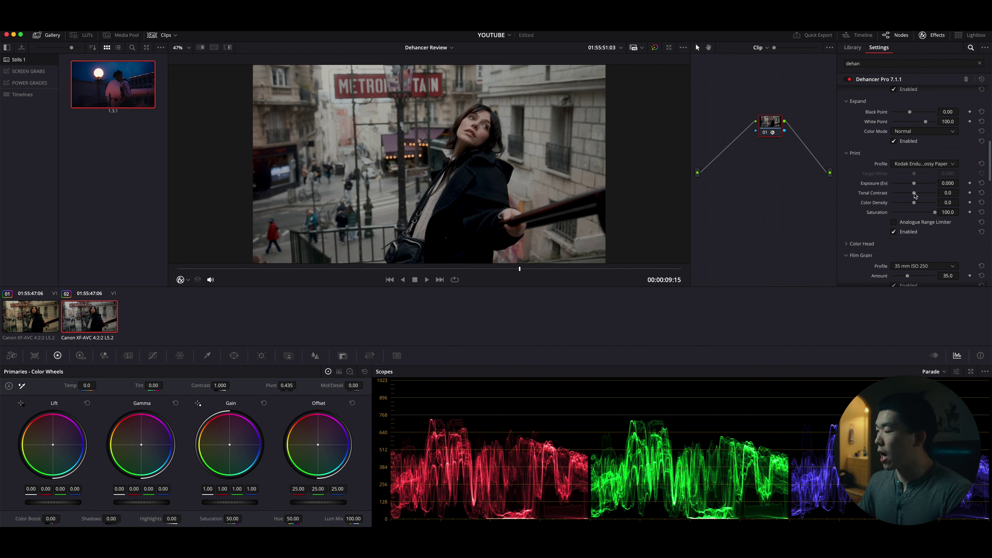
# - Set the Print tonal contrast to 4.2 and the Print color density to 24.8
pyautogui.moveTo(915, 193); pyautogui.dragTo(919, 193)
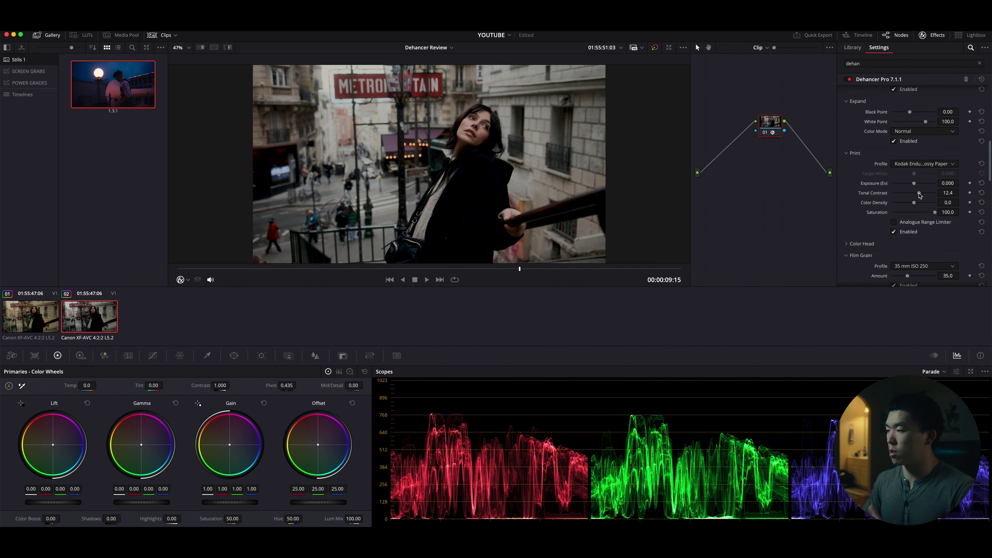
pyautogui.moveTo(919, 194); pyautogui.dragTo(915, 194)
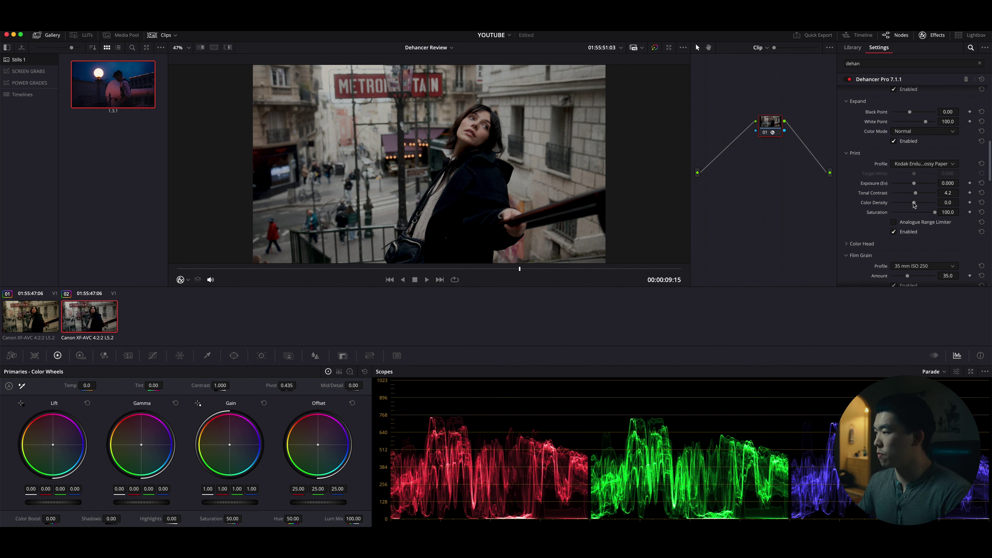
pyautogui.moveTo(914, 204)
pyautogui.mouseDown()
pyautogui.moveTo(934, 205)
pyautogui.moveTo(919, 204)
pyautogui.mouseUp()
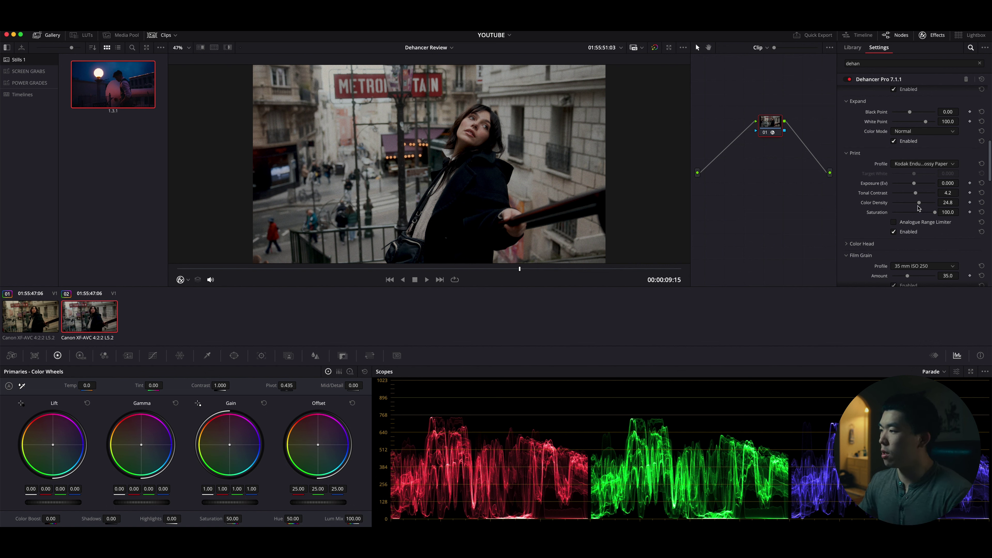
pyautogui.click(920, 206)
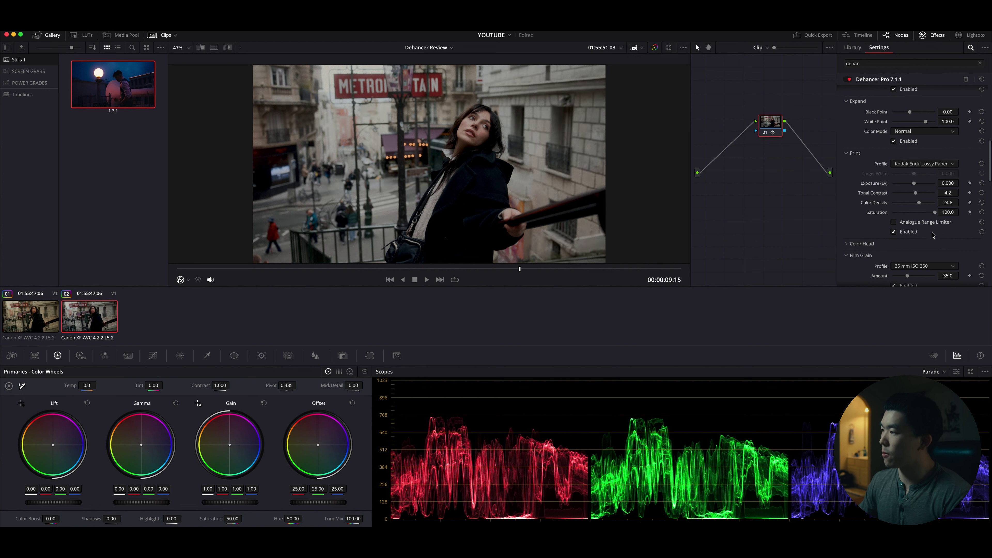
# - Expand the Color Head settings and try shifting the three color axes together to -12.4 with Gang
pyautogui.click(936, 243)
pyautogui.scroll(-3, 871, 219)
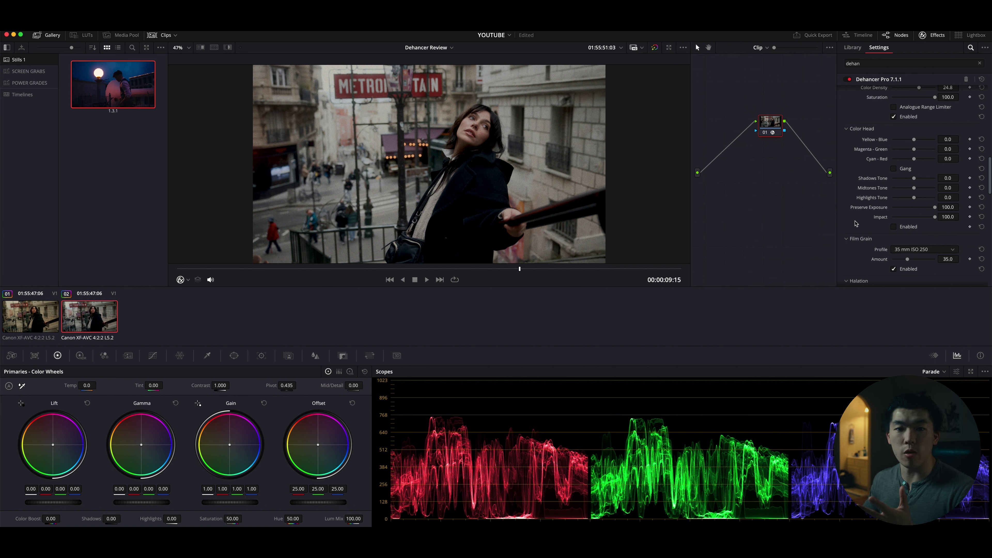
pyautogui.click(893, 169)
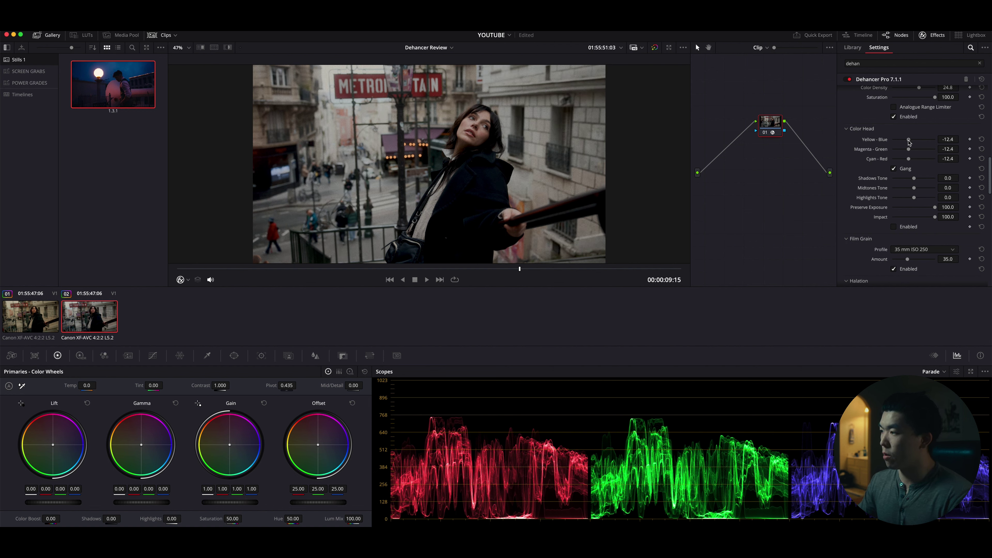
pyautogui.click(893, 169)
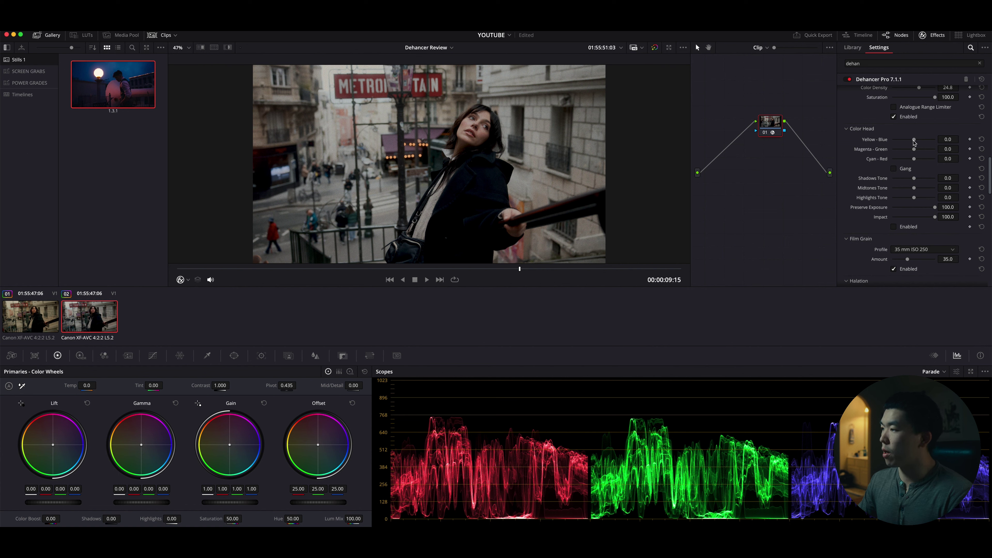
# - Enable Color Head with its Yellow-Blue balance set to -6.9
pyautogui.moveTo(914, 142); pyautogui.dragTo(909, 142)
pyautogui.click(894, 227)
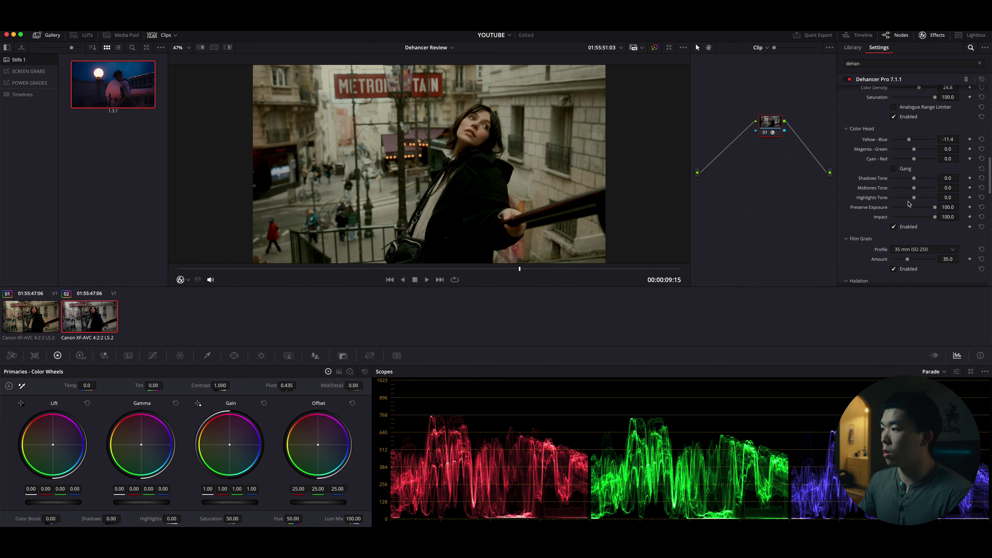
pyautogui.moveTo(909, 140); pyautogui.dragTo(911, 141)
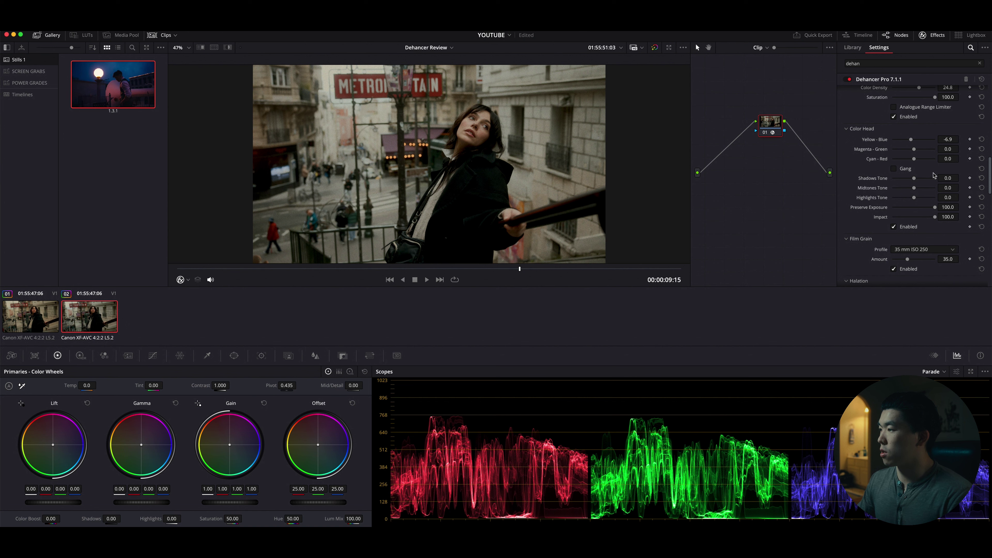
# - Set the Color Head Shadows Tone to 22.9, Midtones Tone to 43.1 and Highlights Tone to -19.3
pyautogui.scroll(-1, 918, 175)
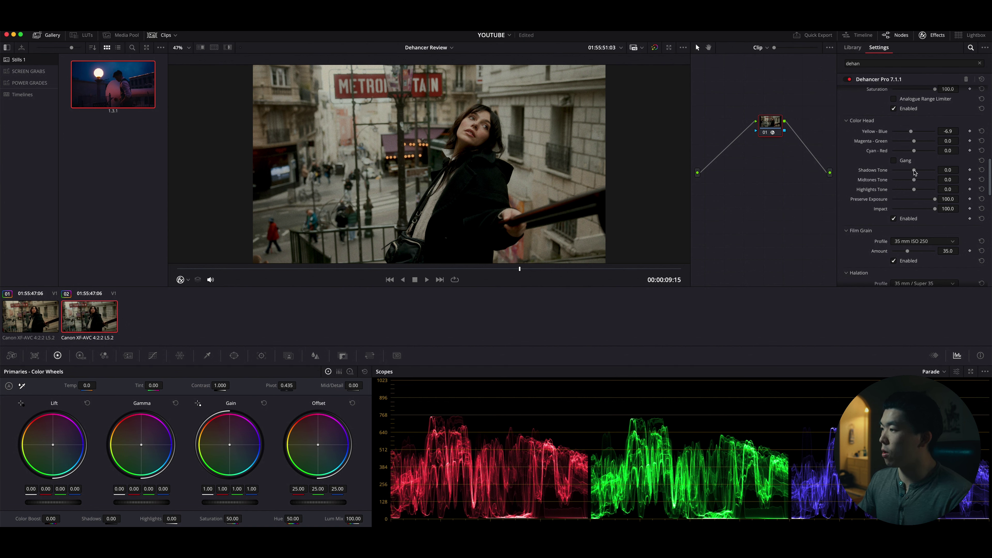
pyautogui.moveTo(914, 172); pyautogui.dragTo(923, 181)
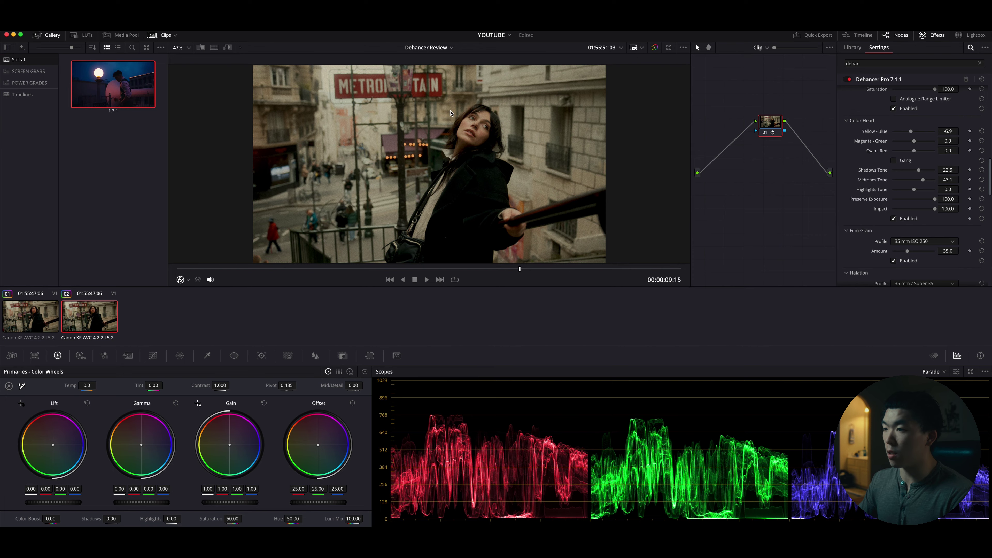
pyautogui.scroll(4, 450, 113)
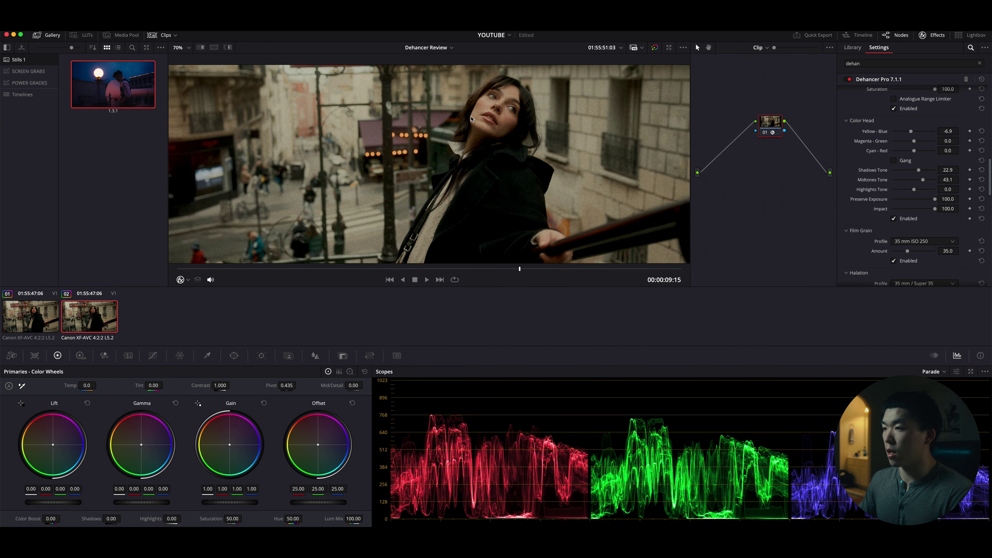
pyautogui.scroll(-4, 471, 118)
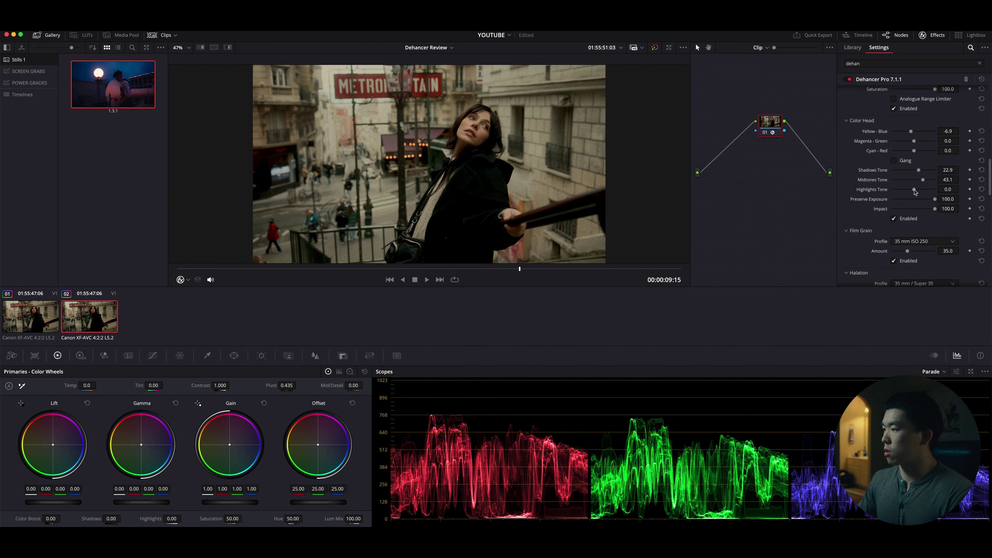
pyautogui.moveTo(914, 189); pyautogui.dragTo(910, 190)
# - Enable the Halation and Bloom effects with their 35 mm / Super 35 profiles
pyautogui.scroll(-3, 937, 207)
pyautogui.scroll(-3, 947, 215)
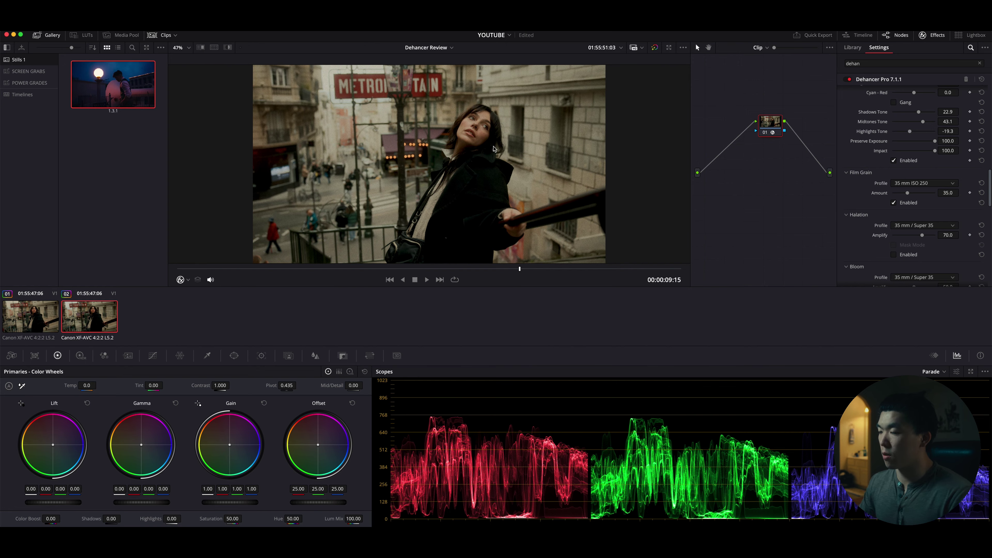
pyautogui.scroll(5, 494, 149)
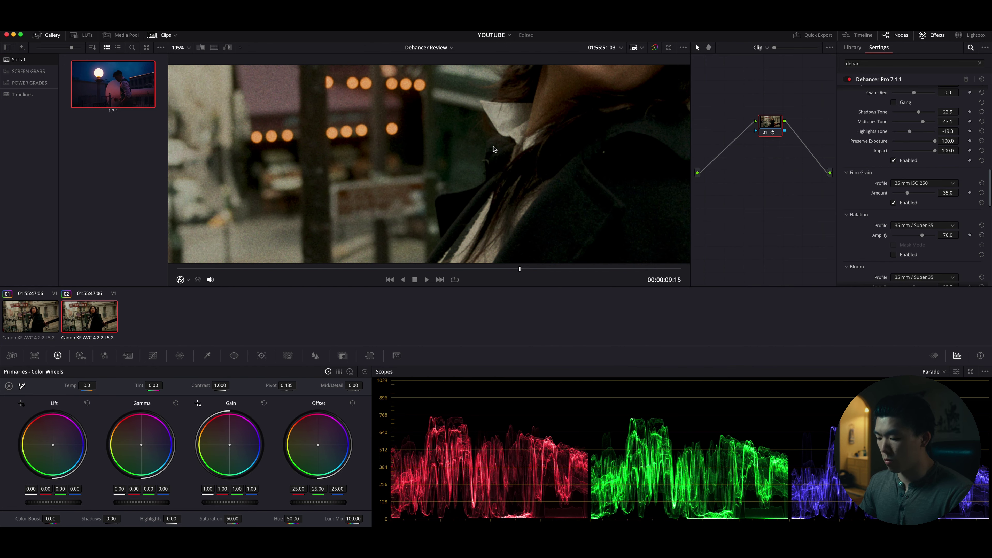
pyautogui.scroll(-5, 494, 149)
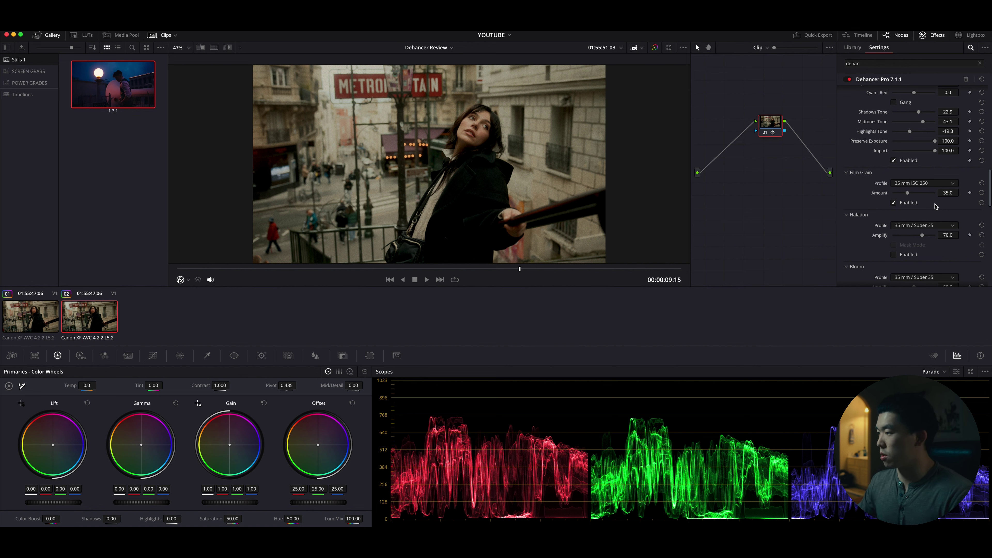
pyautogui.scroll(-3, 937, 207)
pyautogui.scroll(-1, 939, 220)
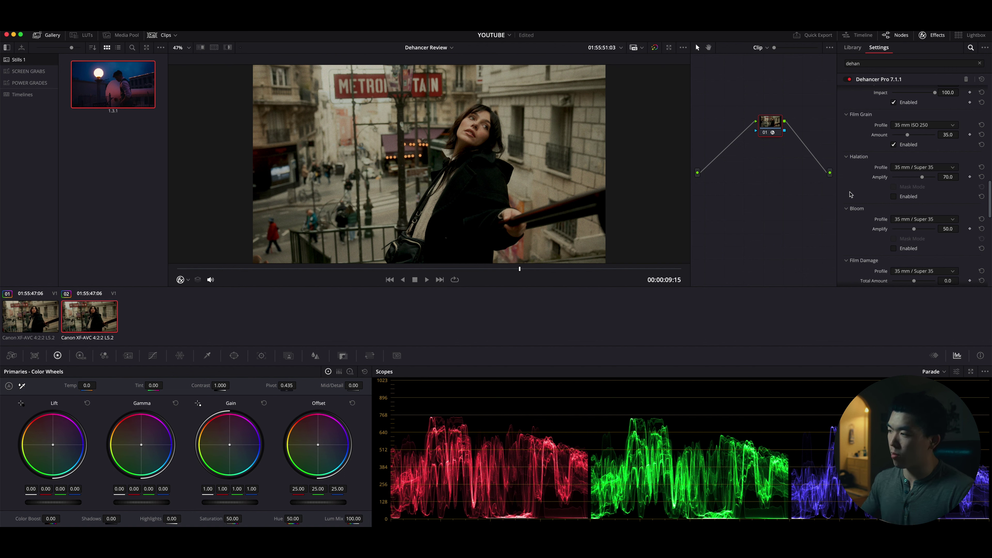
pyautogui.click(893, 196)
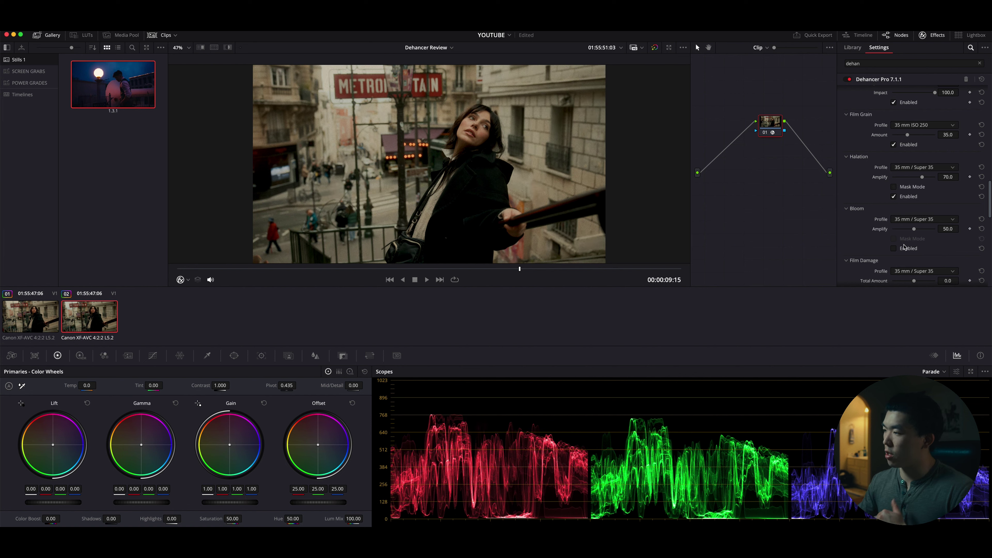
pyautogui.click(894, 249)
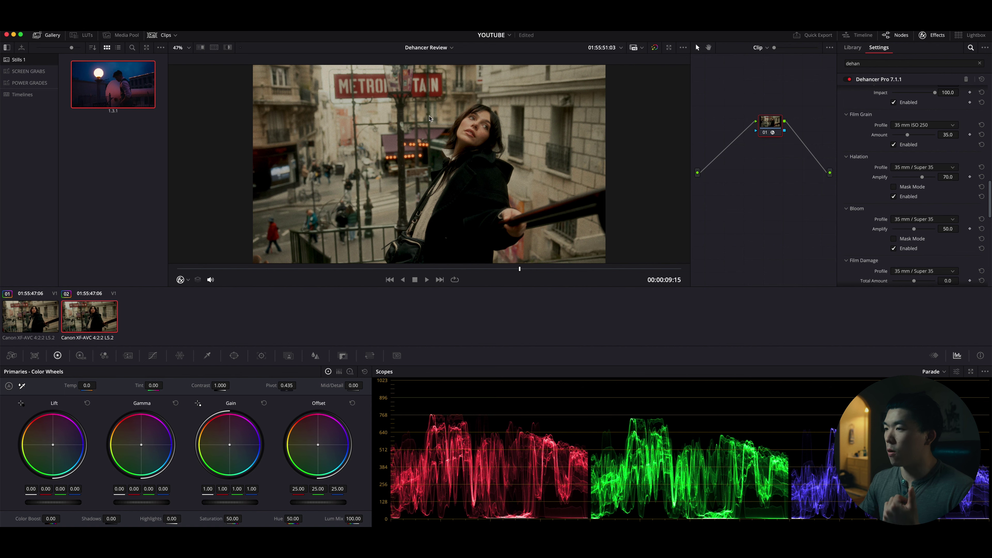
# - Inspect the Halation effect close up, comparing it on and off, and review its available film profiles
pyautogui.scroll(5, 431, 119)
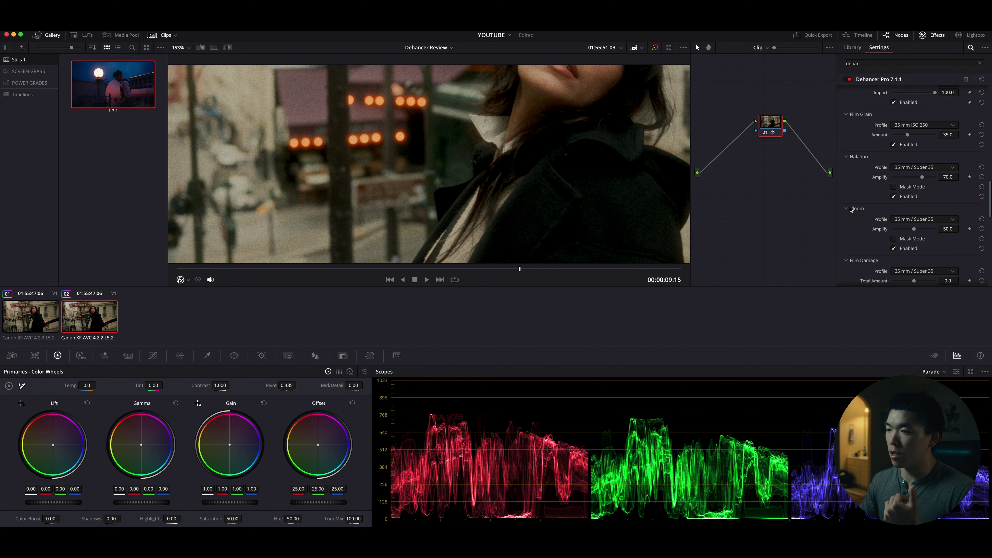
pyautogui.click(894, 197)
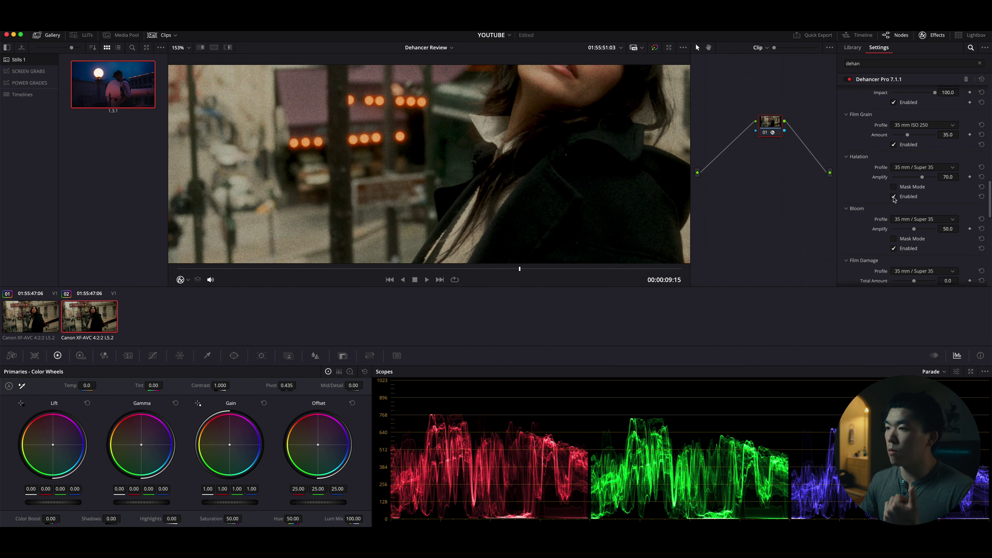
pyautogui.scroll(-2, 458, 177)
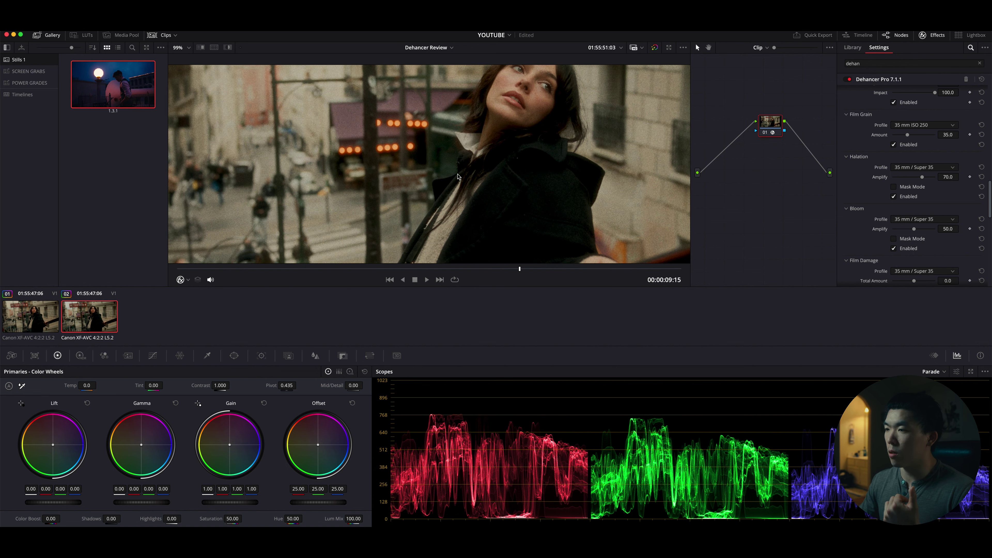
pyautogui.scroll(-2, 458, 176)
pyautogui.scroll(-1, 458, 176)
pyautogui.click(937, 167)
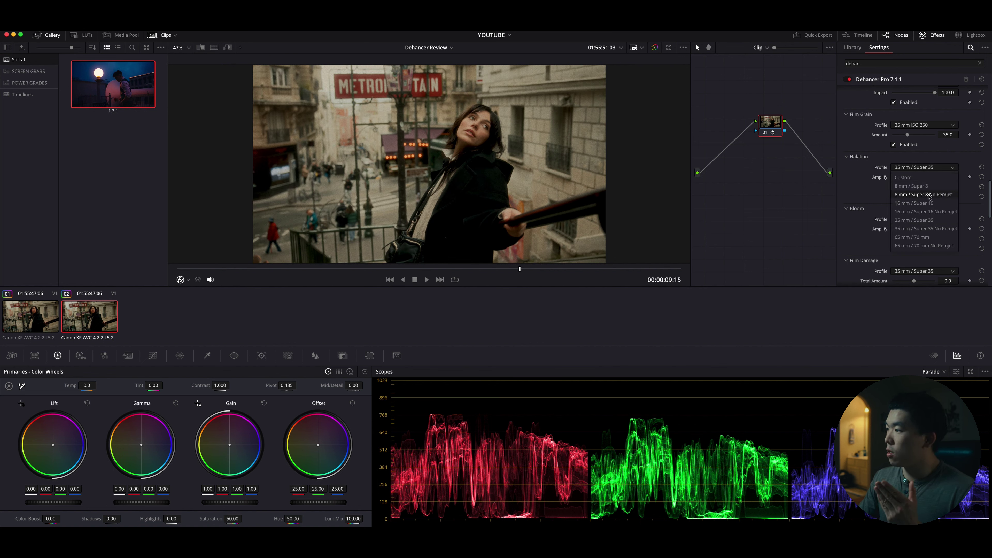
pyautogui.click(952, 167)
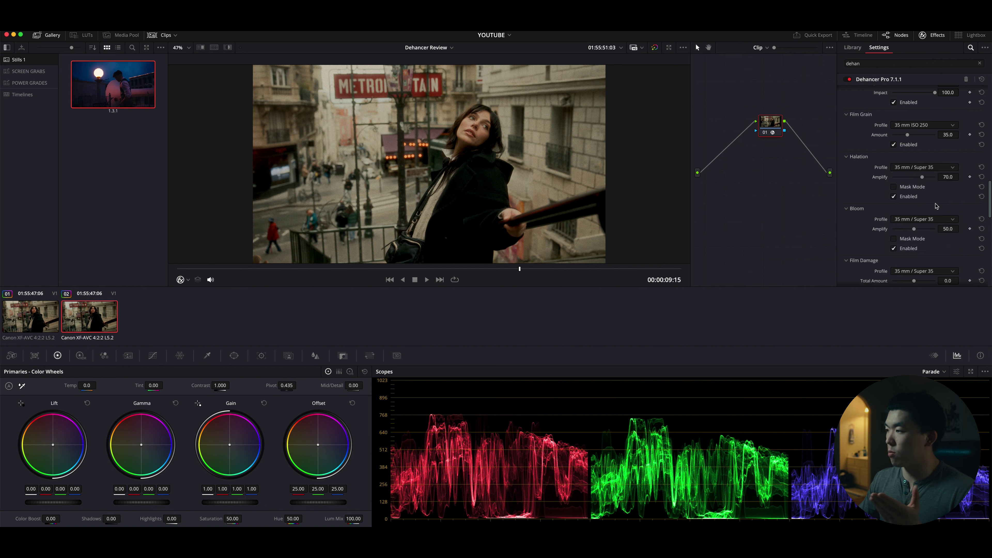
# - Enable Film Damage with the 35 mm / Super 35 profile and try raising its Total Amount
pyautogui.scroll(-5, 944, 195)
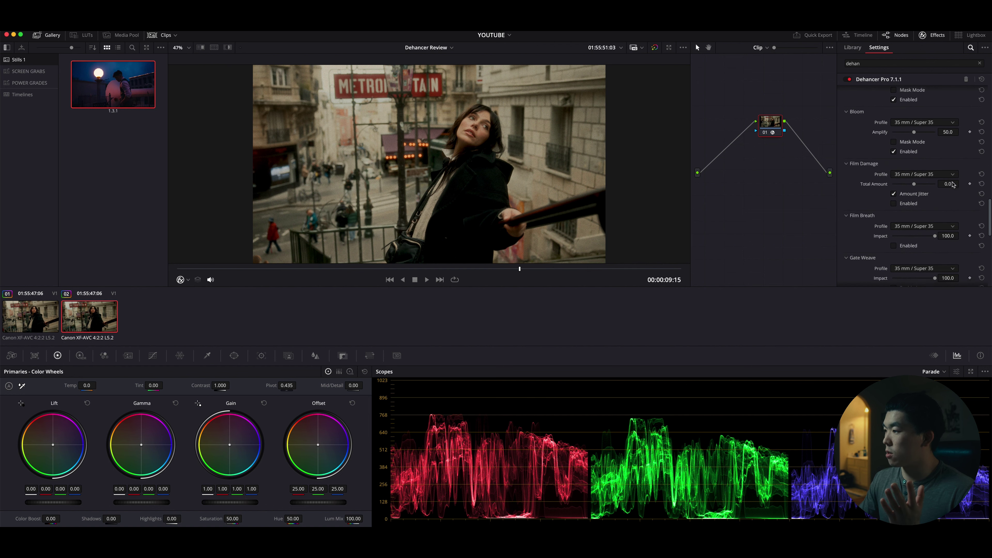
pyautogui.click(893, 203)
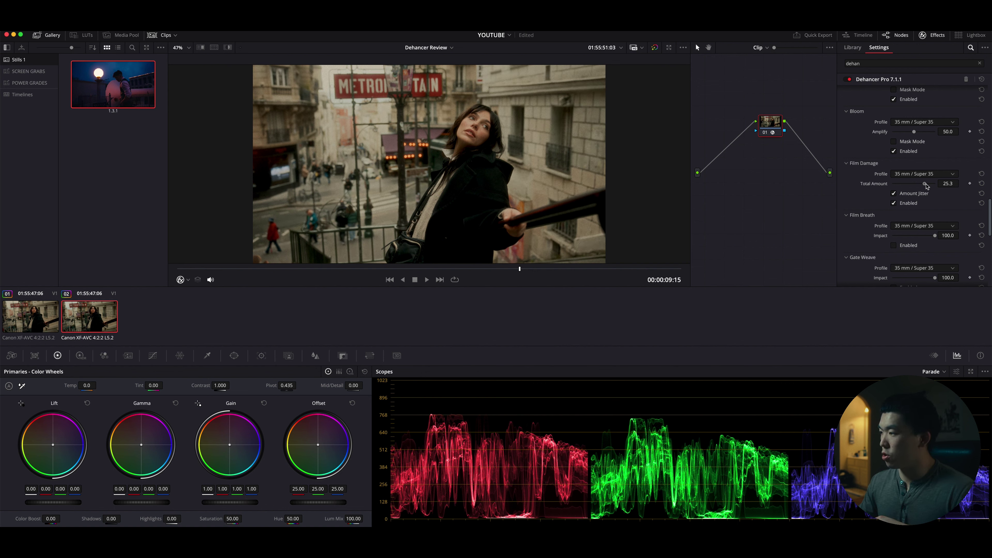
pyautogui.moveTo(914, 183); pyautogui.dragTo(937, 188)
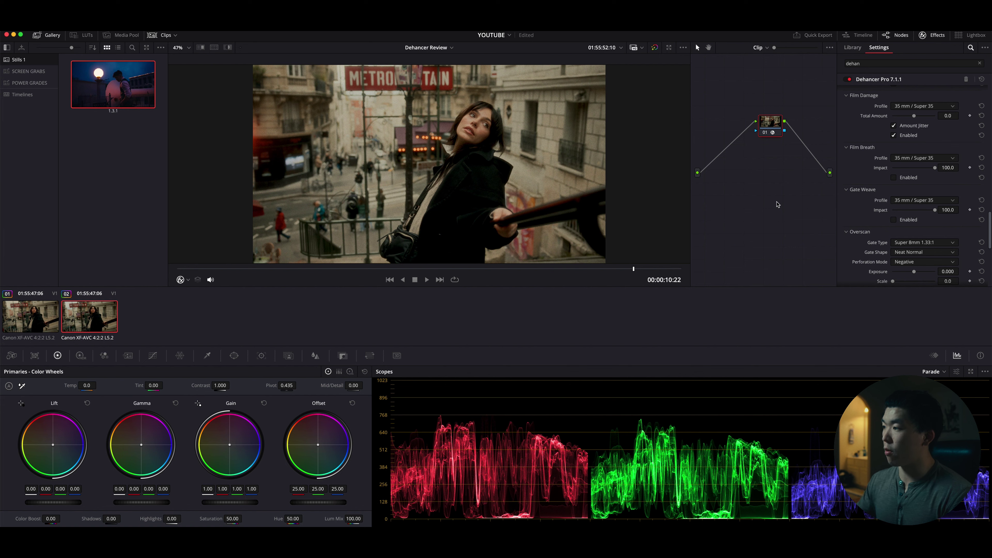
# - Enable Film Breath and Gate Weave with their 35 mm / Super 35 profiles and play back the clip
pyautogui.click(894, 177)
pyautogui.click(894, 220)
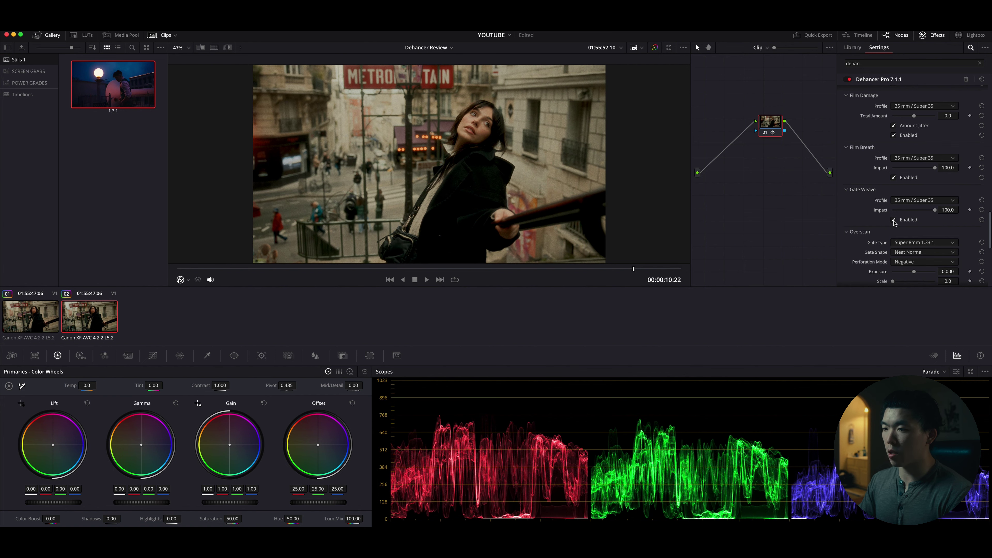
pyautogui.click(183, 269)
pyautogui.press('space')
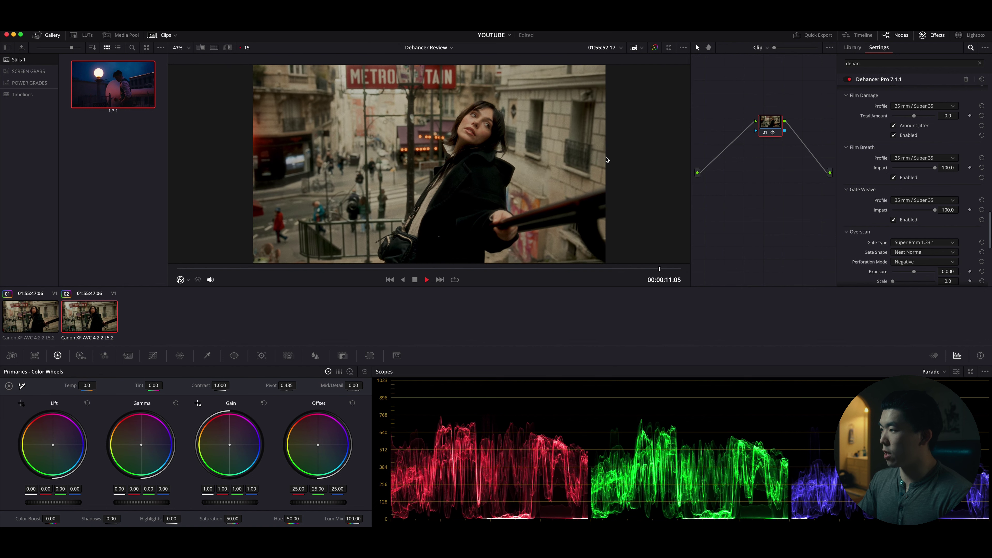
pyautogui.press('space')
# - Set the Film Breath Impact to 30.3 and play back the clip from near its beginning
pyautogui.moveTo(907, 169); pyautogui.dragTo(907, 168)
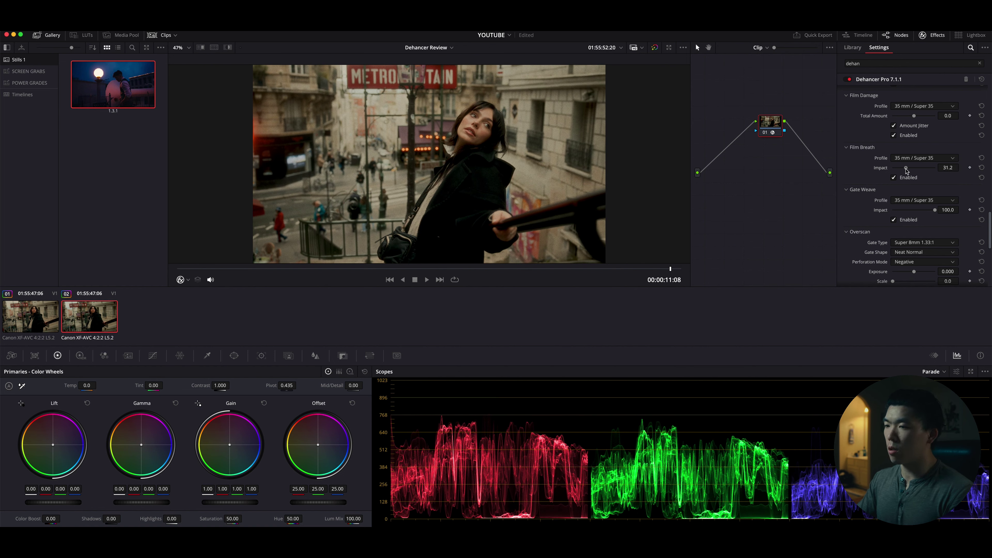
pyautogui.moveTo(906, 170); pyautogui.dragTo(905, 170)
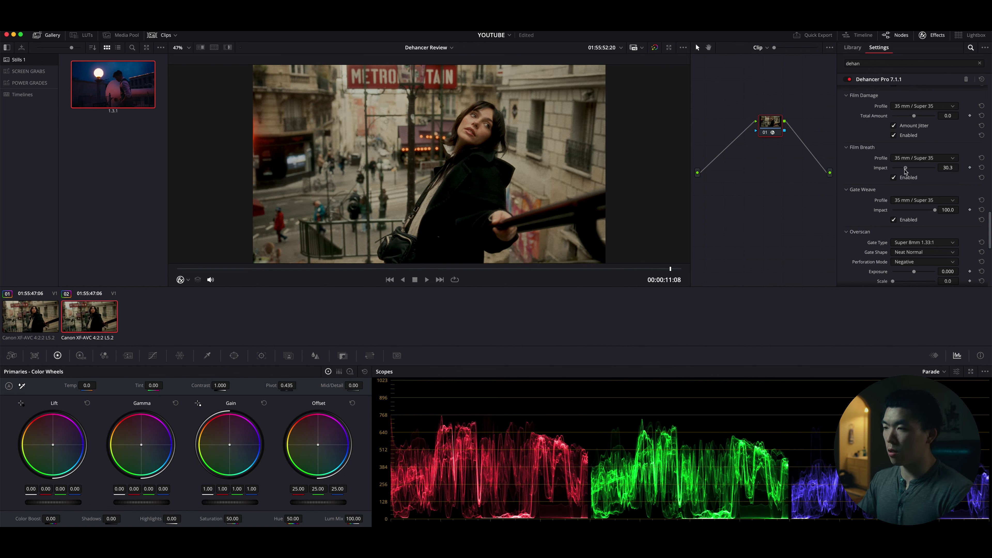
pyautogui.click(207, 269)
pyautogui.press('space')
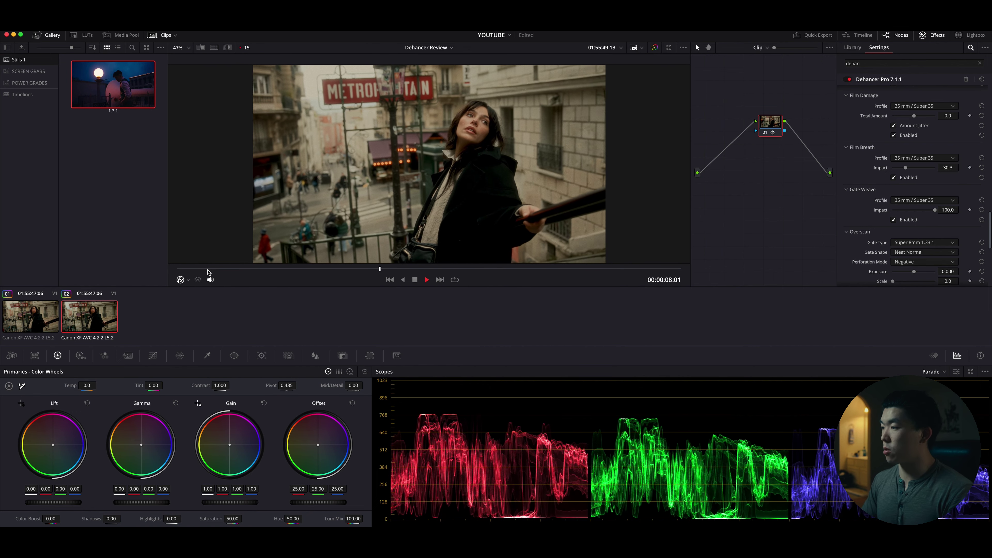
pyautogui.press('space')
# - Enable Overscan with the Super 8mm 1.33:1 gate type
pyautogui.scroll(-3, 929, 182)
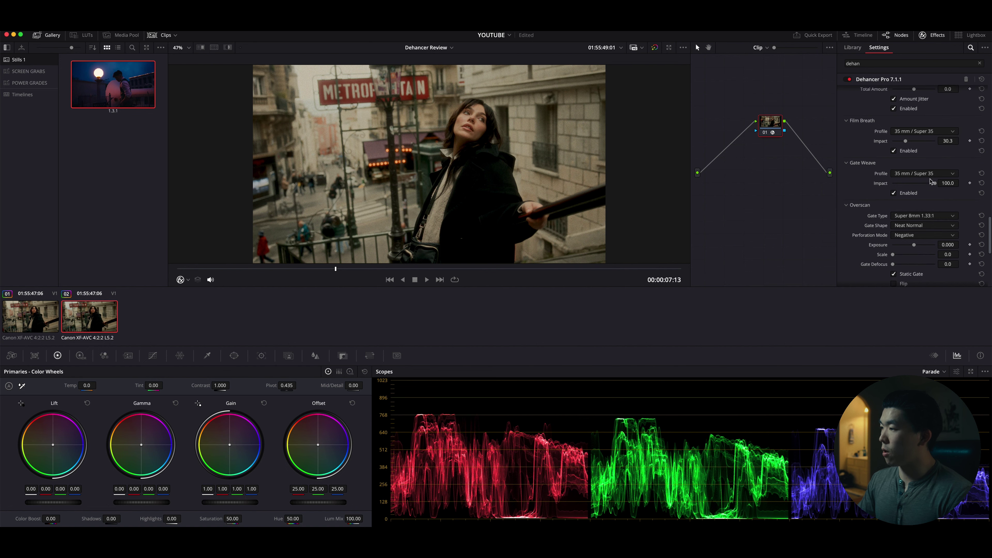
pyautogui.scroll(-2, 931, 182)
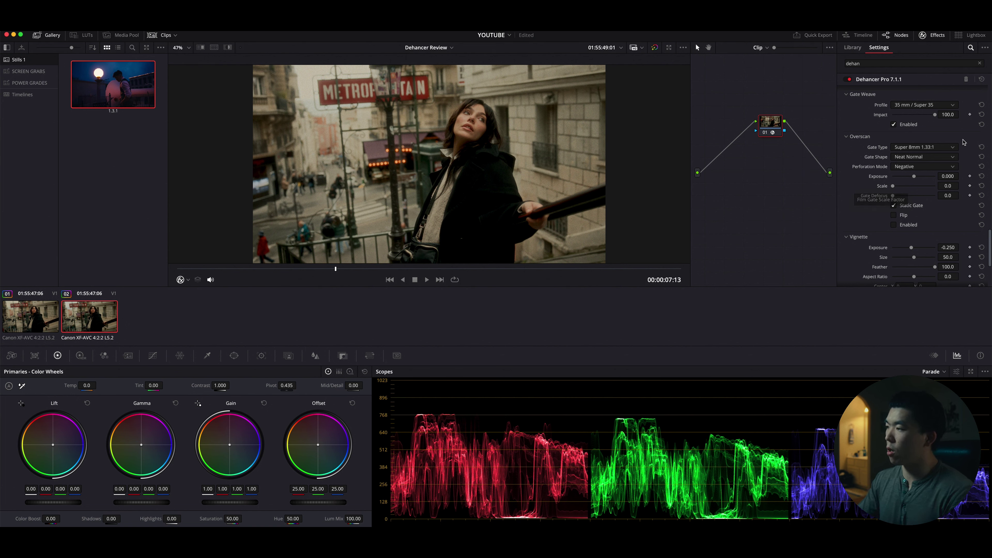
pyautogui.click(954, 147)
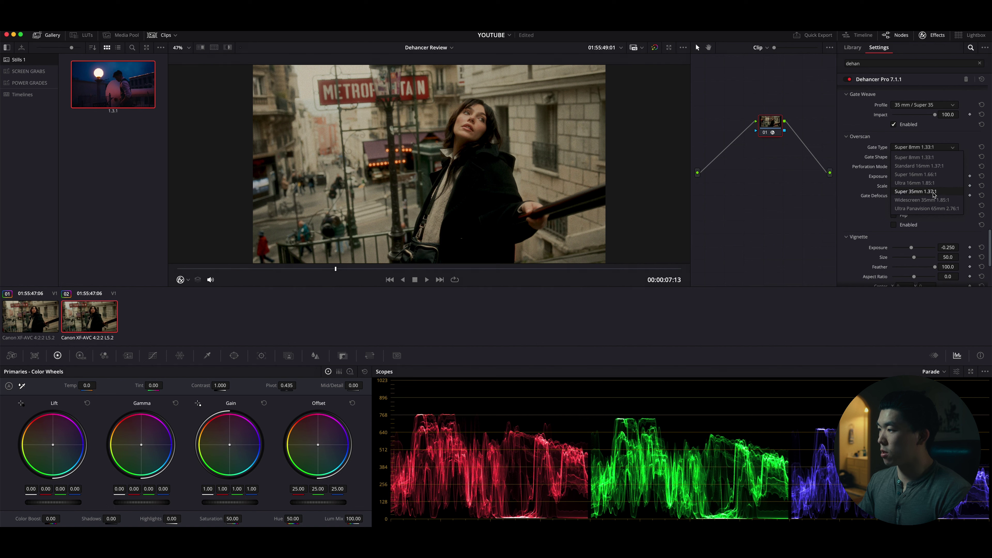
pyautogui.click(922, 157)
pyautogui.click(894, 225)
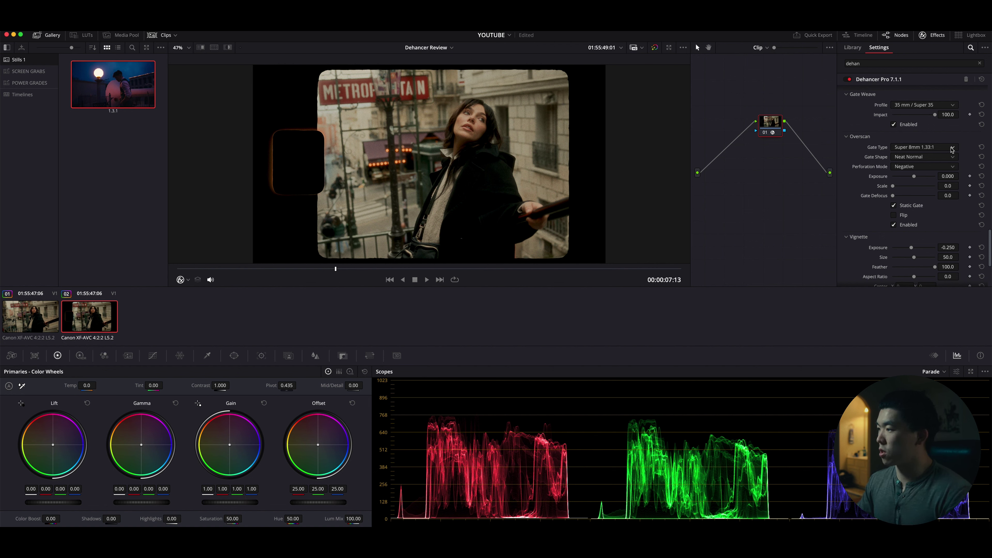
# - Try the Super 16mm 1.66:1, Widescreen 35mm 1.85:1 and Ultra Panavision 65mm 2.76:1 gate types and return to Super 8mm 1.33:1
pyautogui.click(952, 149)
pyautogui.click(930, 177)
pyautogui.click(950, 149)
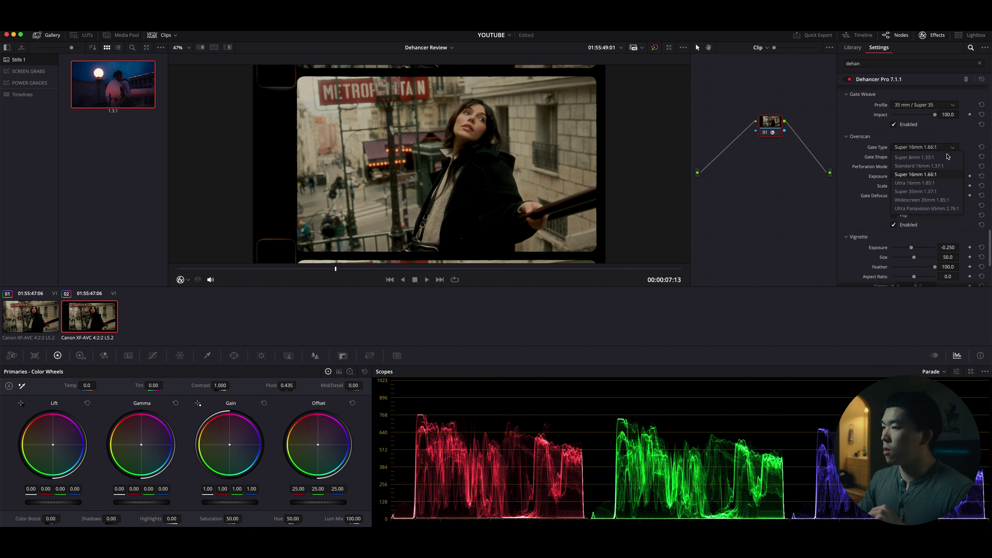
pyautogui.click(922, 200)
pyautogui.click(953, 149)
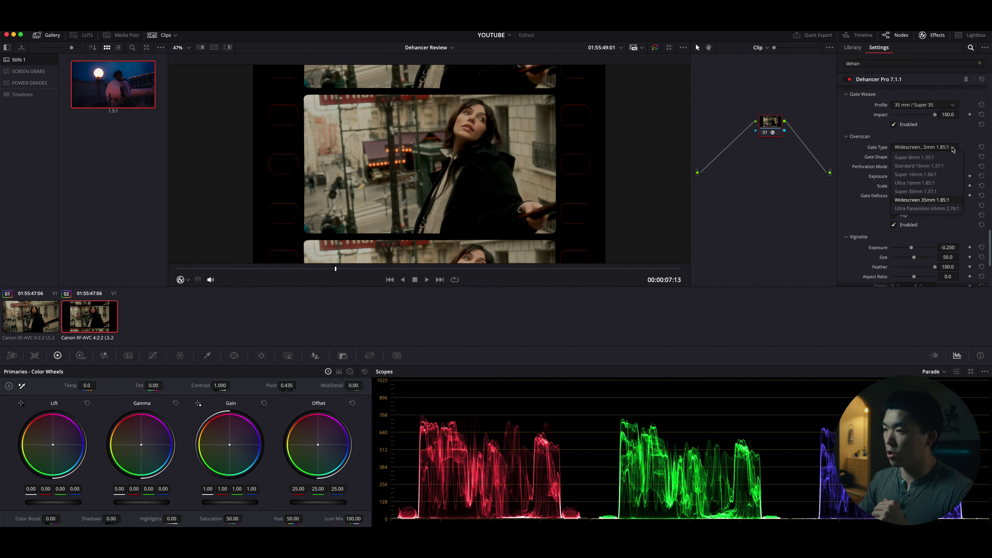
pyautogui.click(928, 208)
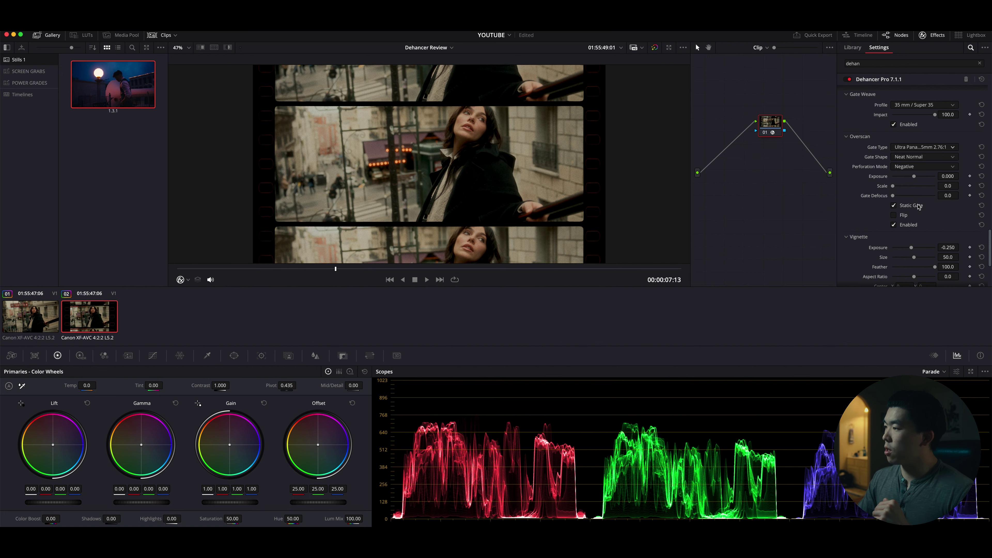
pyautogui.click(947, 148)
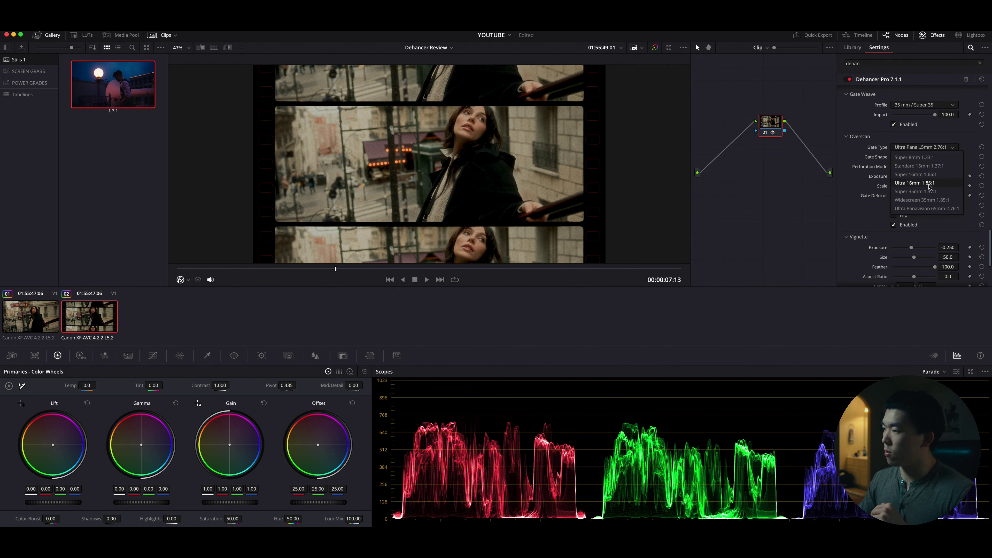
pyautogui.click(915, 157)
# - Try the Neat Sharp and Neat Rounded gate shapes for Overscan and reset the shape to Neat Normal
pyautogui.click(926, 159)
pyautogui.click(914, 176)
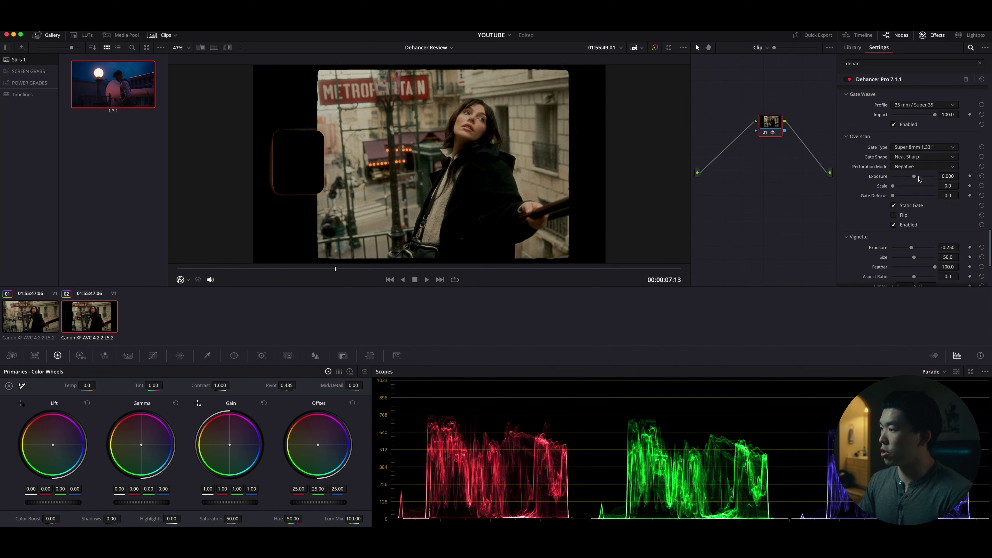
pyautogui.click(935, 161)
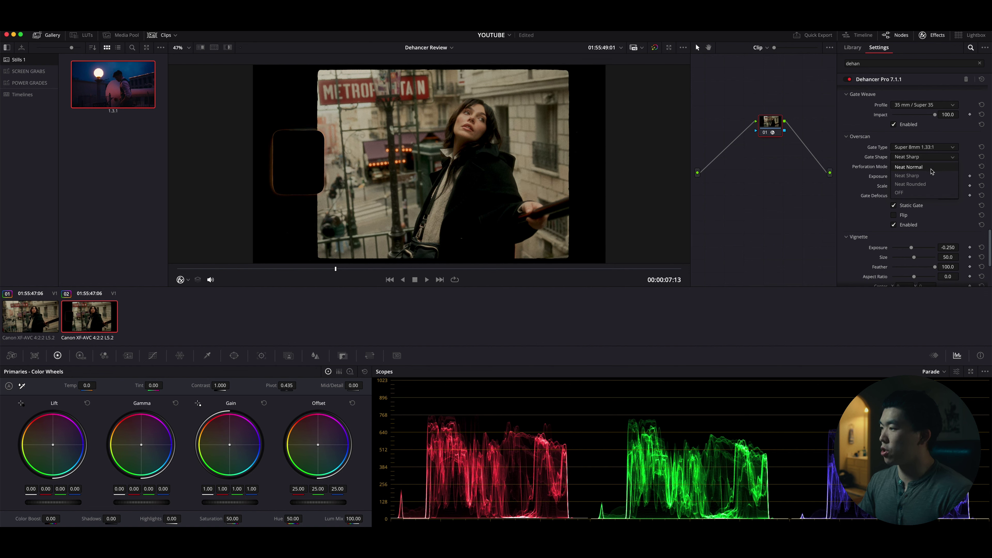
pyautogui.click(930, 167)
pyautogui.click(936, 159)
pyautogui.click(927, 183)
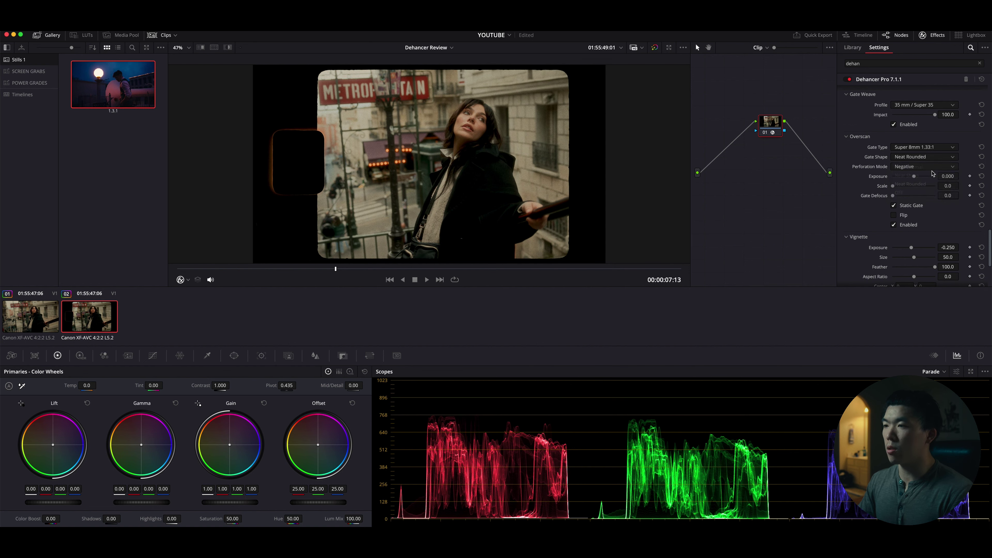
pyautogui.click(981, 158)
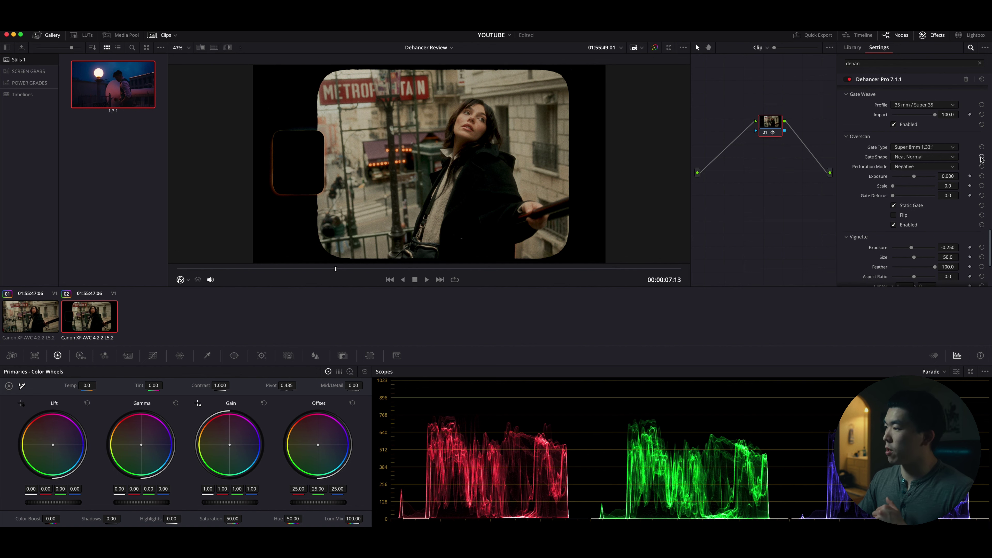
pyautogui.scroll(-1, 898, 180)
pyautogui.moveTo(893, 176); pyautogui.dragTo(916, 177)
pyautogui.doubleClick(916, 178)
# - Preview the Vignette with its Exposure set to -0.202 and leave the effect disabled
pyautogui.scroll(-3, 937, 196)
pyautogui.scroll(-1, 946, 218)
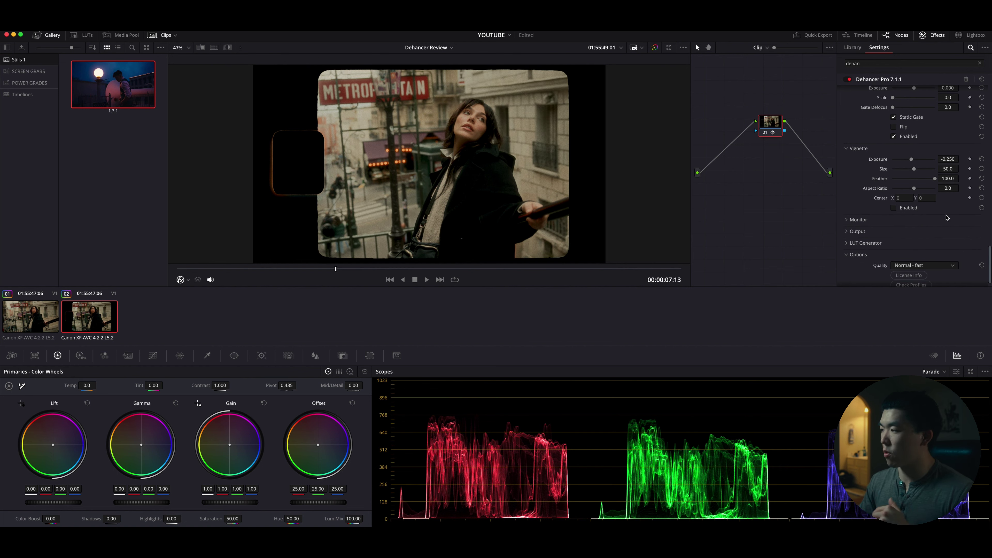
pyautogui.click(981, 159)
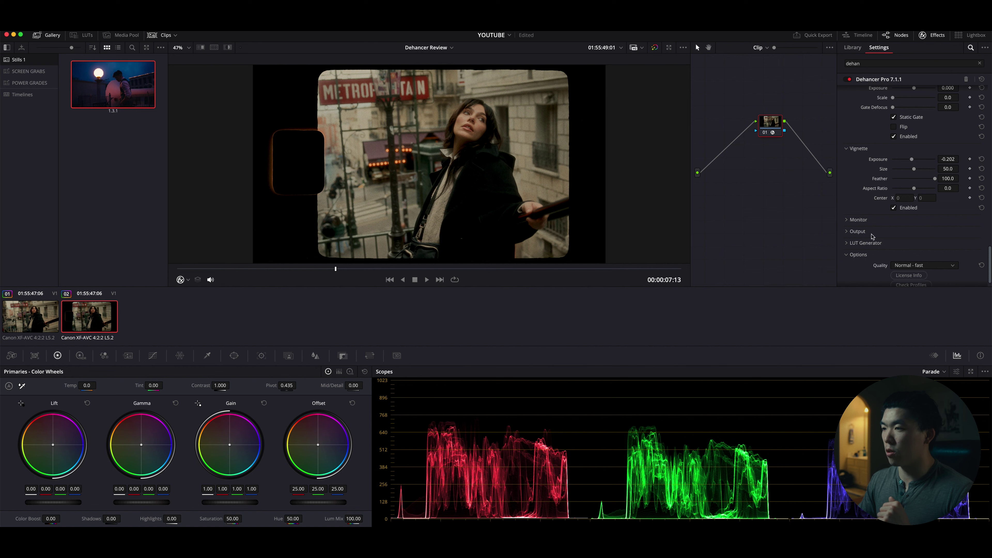
pyautogui.click(893, 208)
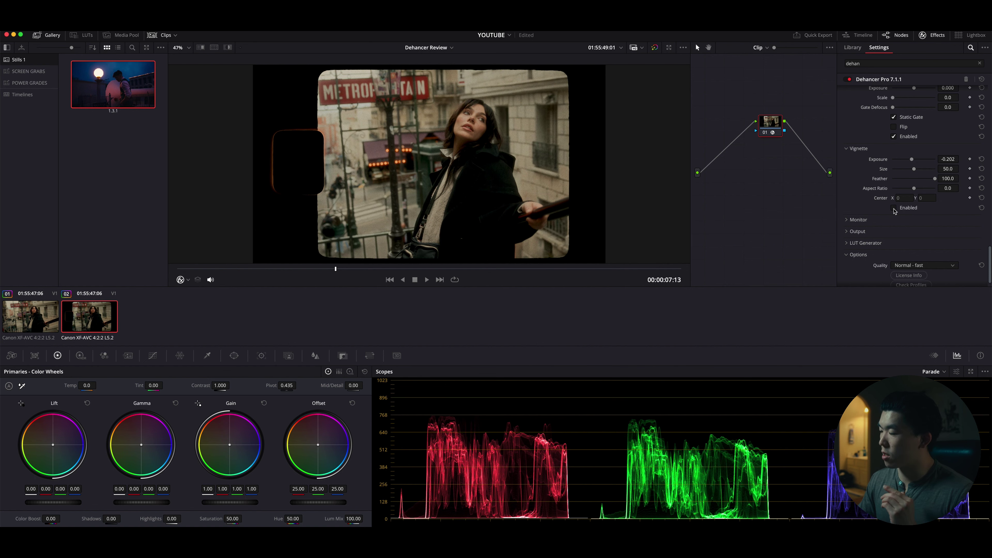
# - Expand the Monitor settings and view the image in False Color IRE, 16 zones, before switching back to normal
pyautogui.click(919, 221)
pyautogui.scroll(-2, 949, 204)
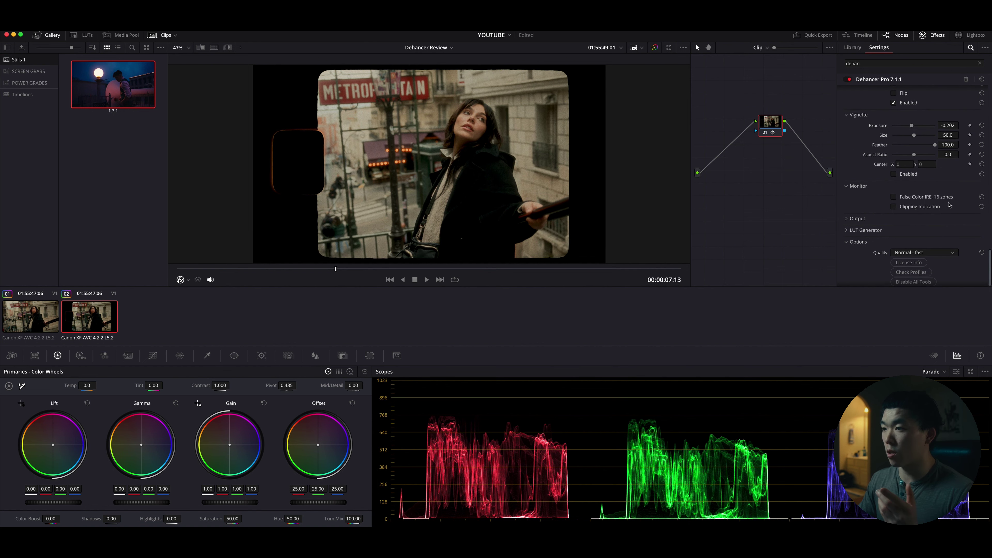
pyautogui.click(894, 197)
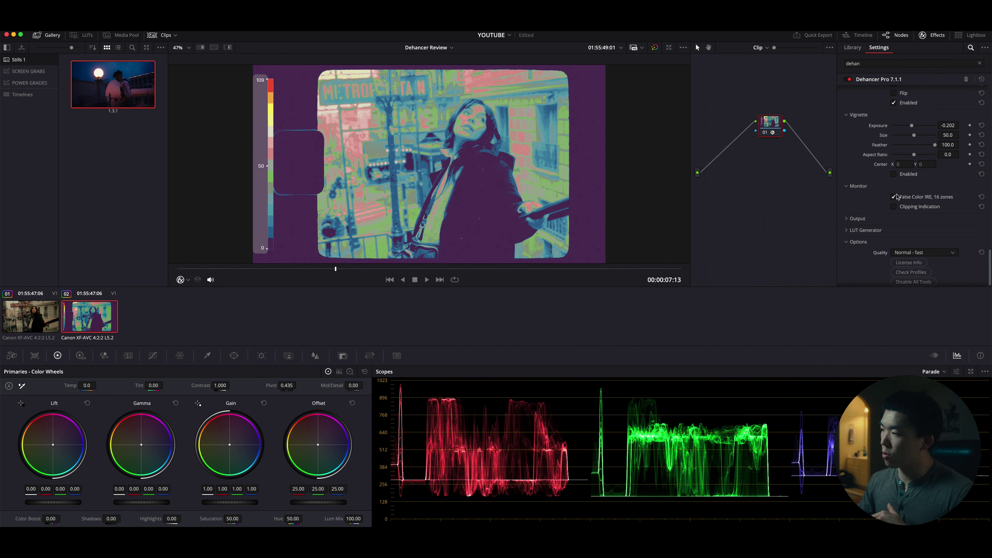
pyautogui.click(894, 197)
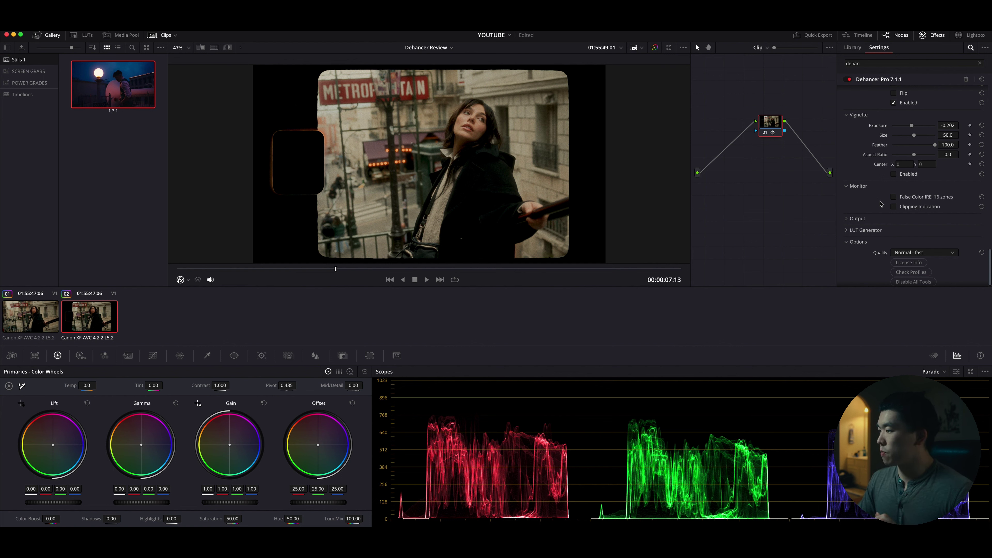
# - Expand the Output settings, try a Total Impact of 66.1 and restore it to 100
pyautogui.click(881, 218)
pyautogui.scroll(-1, 881, 208)
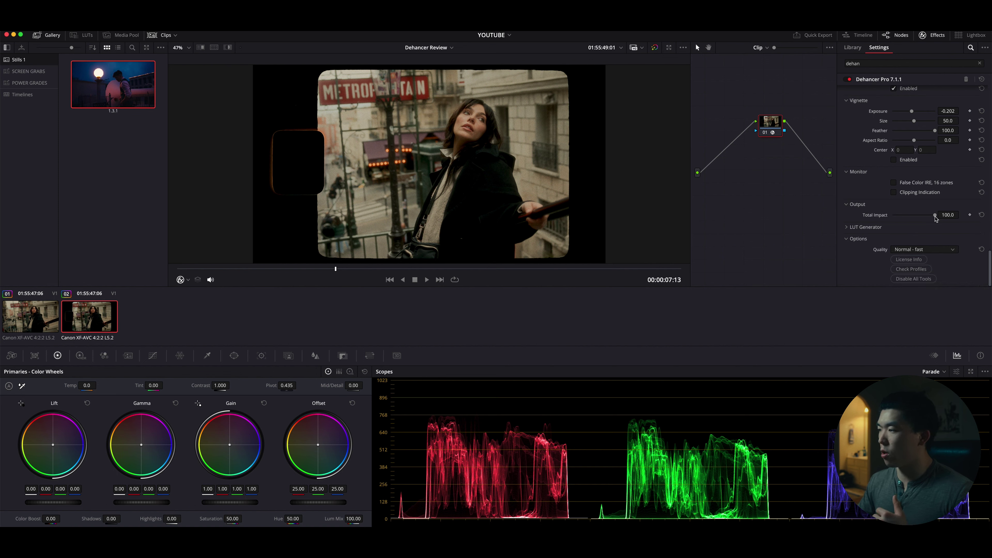
pyautogui.moveTo(935, 218); pyautogui.dragTo(921, 220)
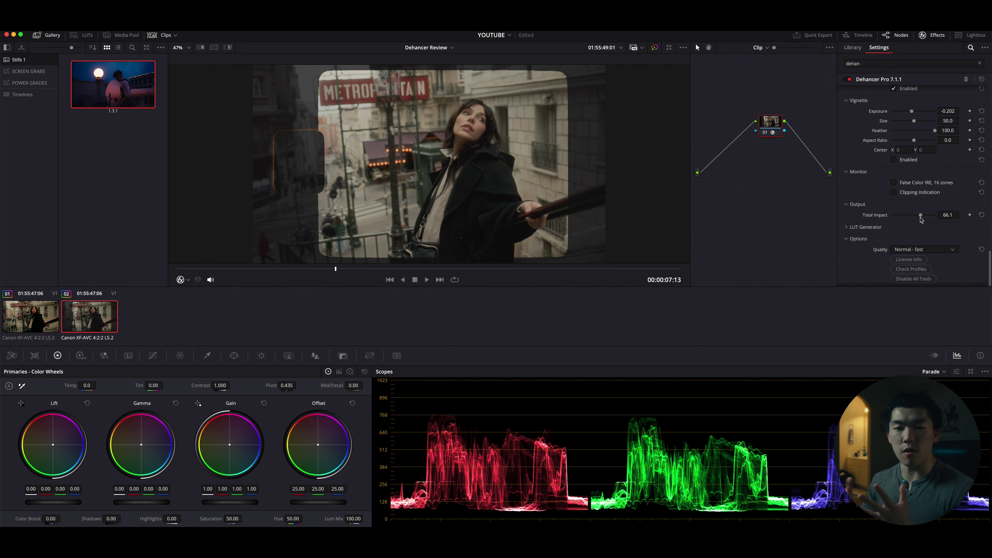
pyautogui.moveTo(921, 216); pyautogui.dragTo(939, 215)
# - Expand the LUT Generator settings and examine the LUT export and quality options
pyautogui.click(847, 227)
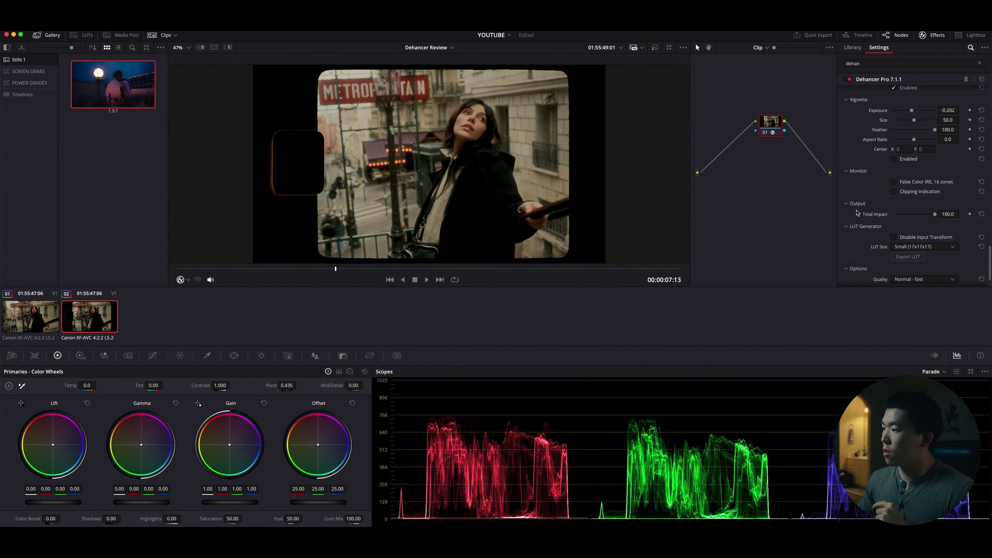
pyautogui.scroll(-3, 856, 212)
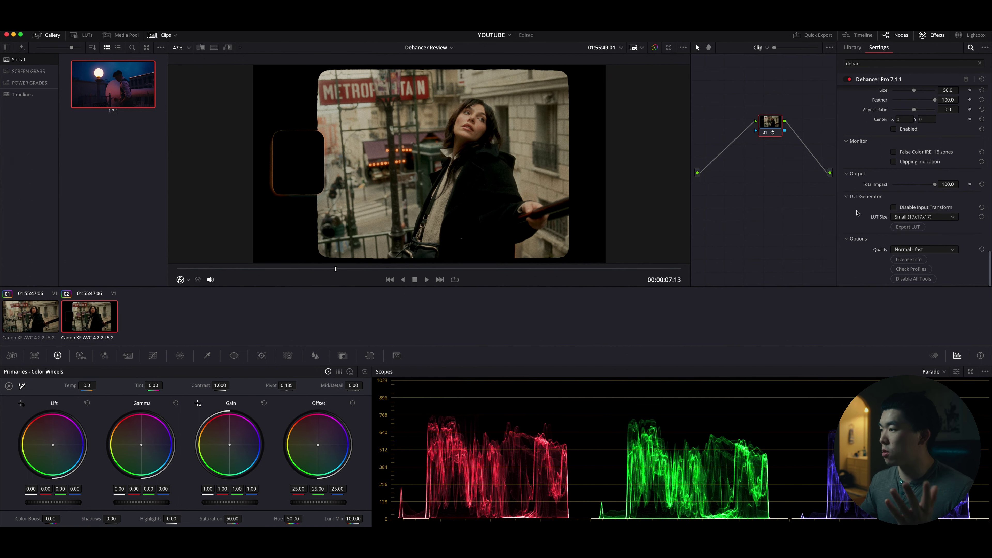